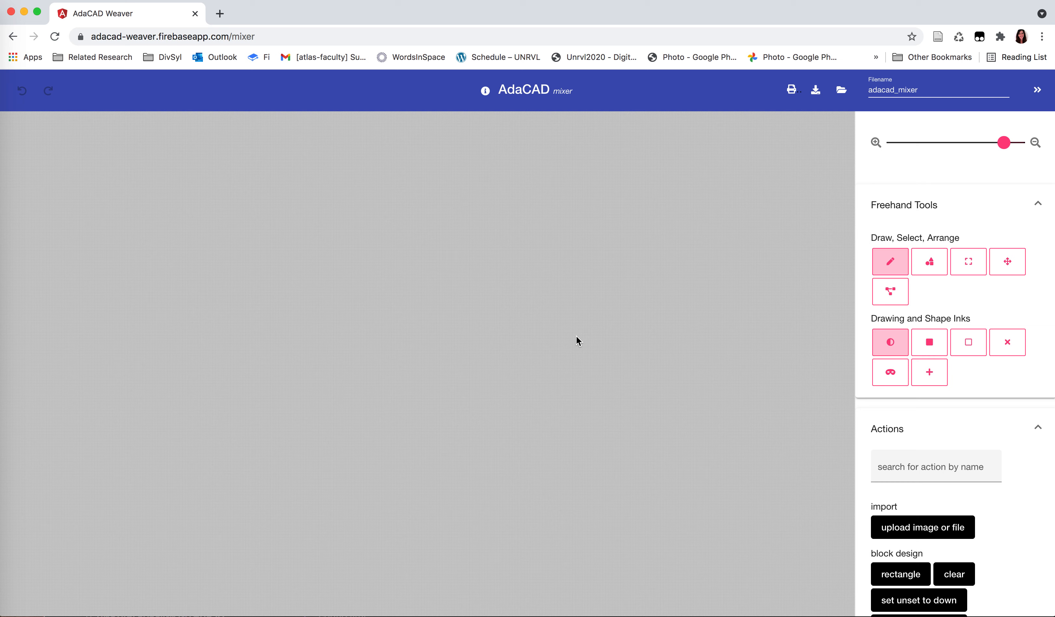
Add a rectangle operation to the palette and move it left of its initial spot.
scroll(907, 572, "down", 5)
left_click(907, 409)
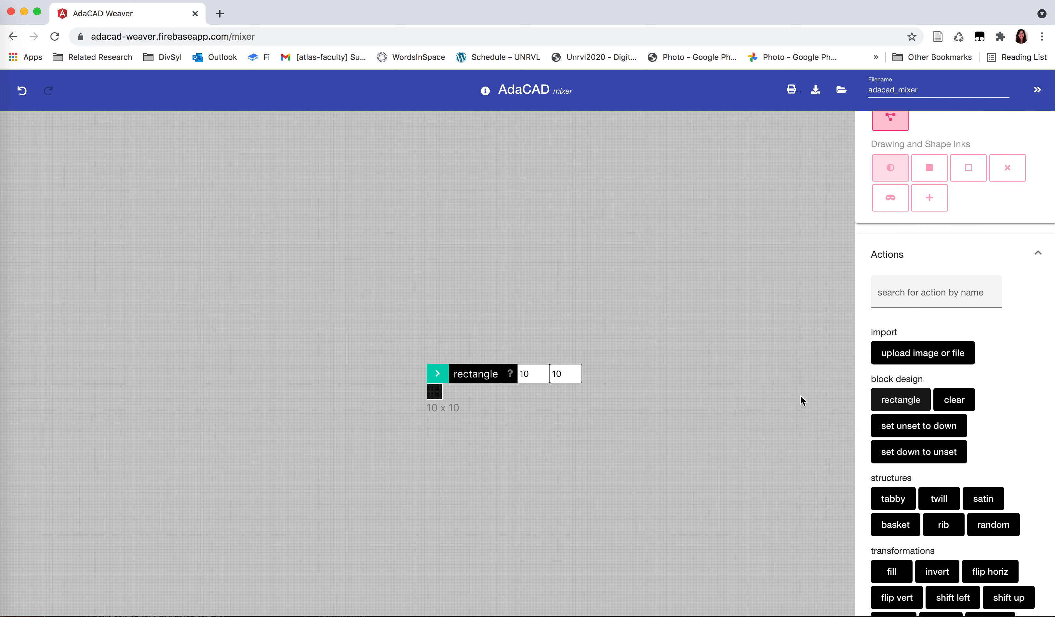
left_click_drag(429, 368, 307, 365)
Set the rectangle's width to 300 and height to 20, and reposition the block lower on the palette.
left_click(409, 371)
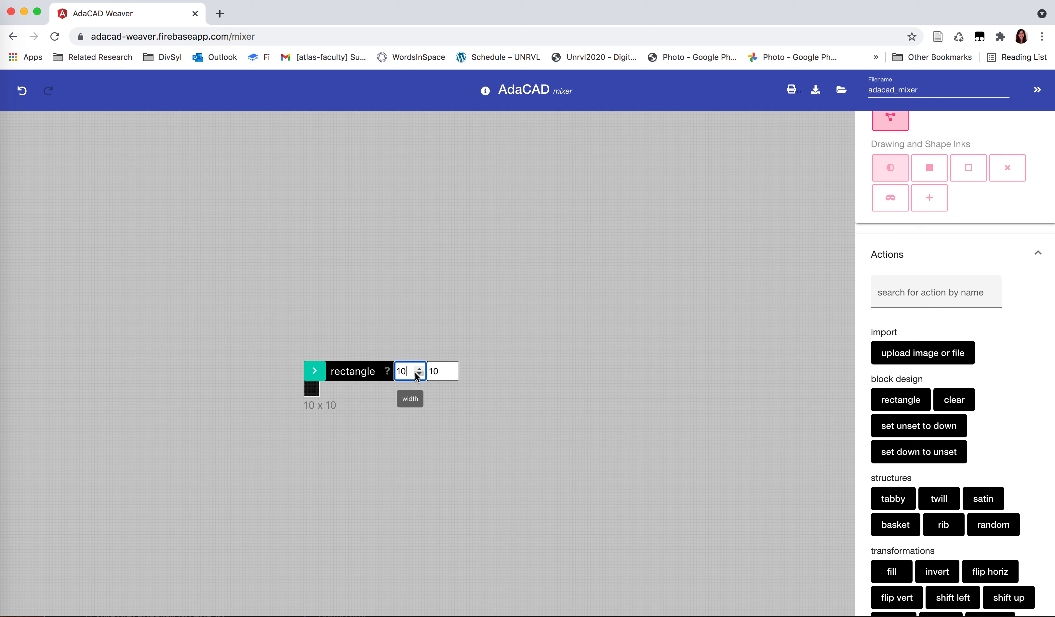
double_click(434, 371)
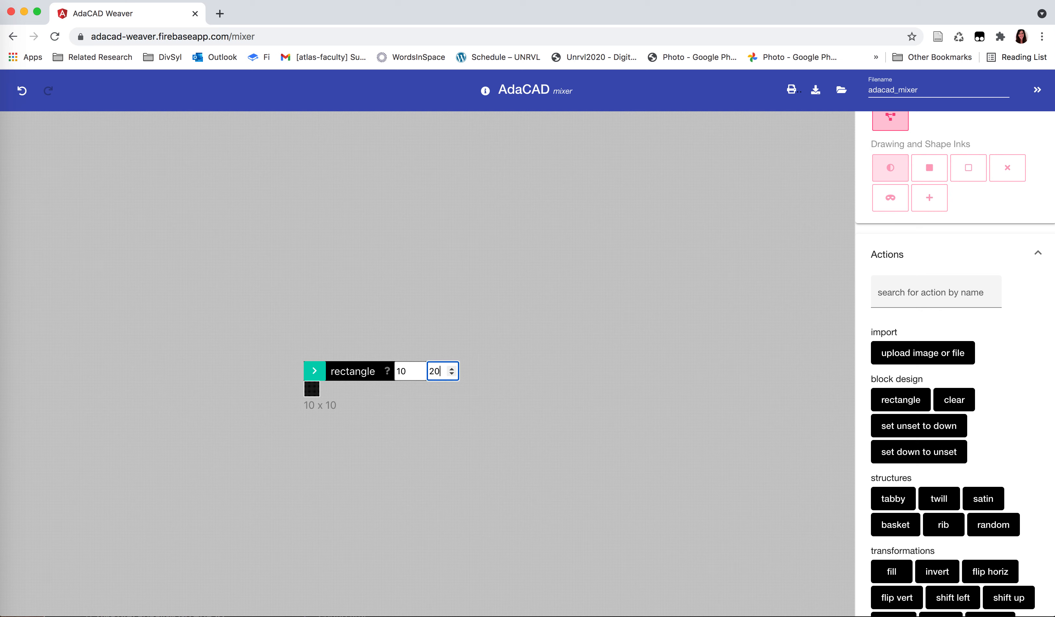
double_click(401, 370)
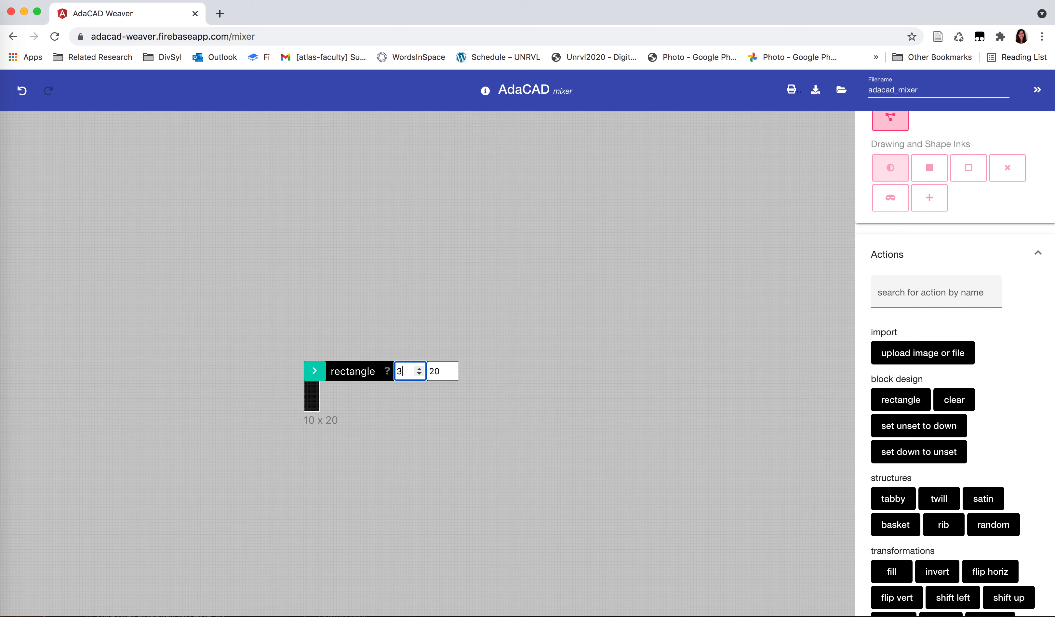
key("Return")
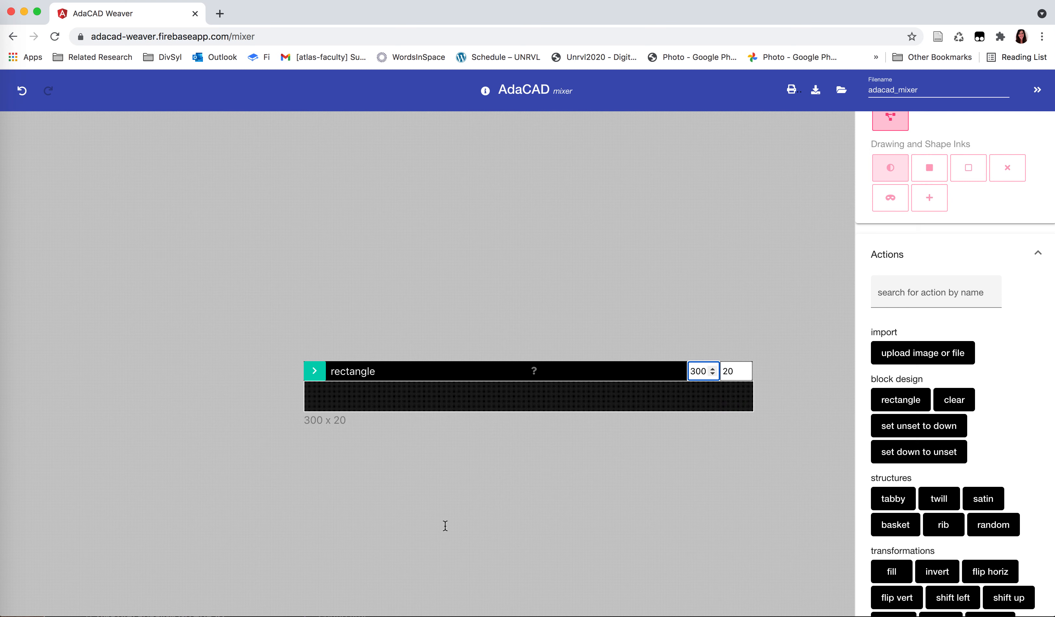
left_click_drag(497, 374, 200, 412)
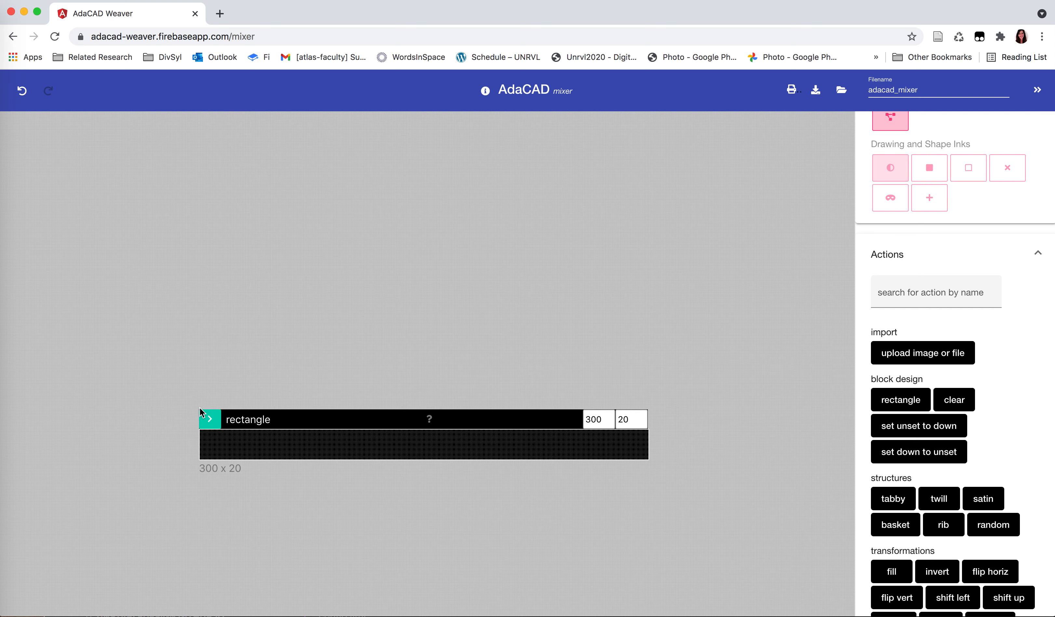
Add a selvedge operation, place it beneath the rectangle, and use the rectangle's draft as its input.
mouse_move(378, 437)
scroll(684, 520, "down", 3)
scroll(936, 570, "down", 5)
scroll(951, 568, "down", 3)
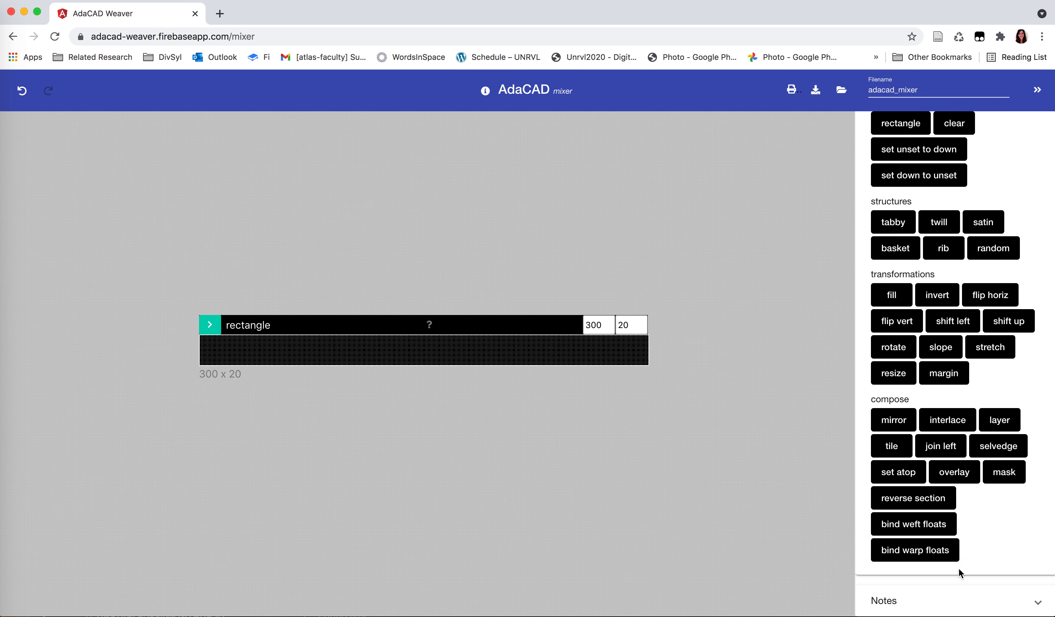
left_click(1008, 445)
left_click_drag(469, 370, 378, 499)
left_click(380, 500)
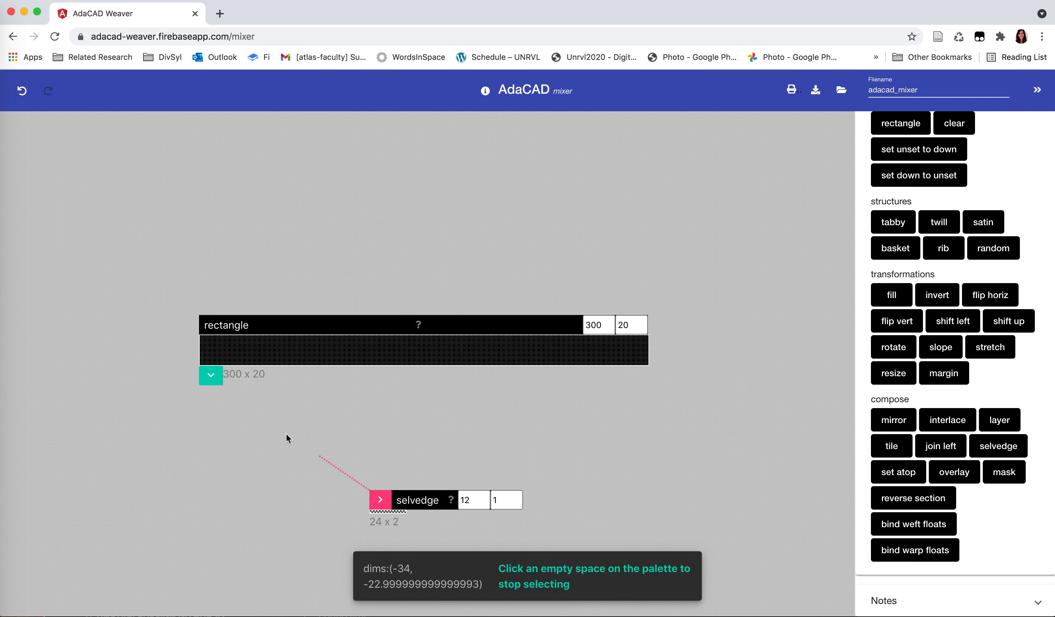
left_click(209, 380)
left_click_drag(433, 496, 172, 468)
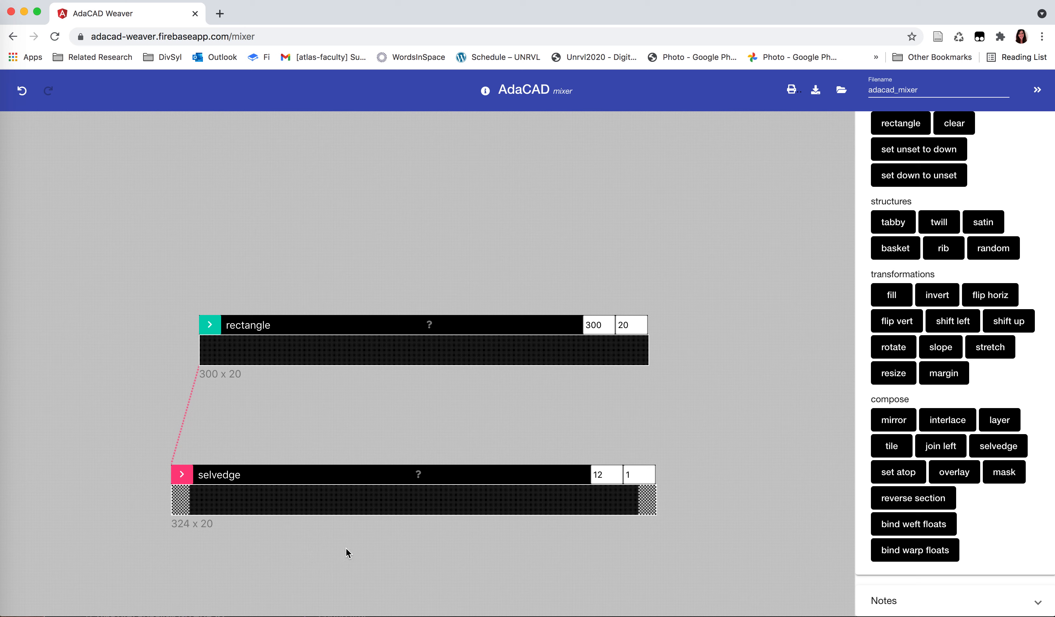
Set the selvedge's width to 16 warps.
left_click(605, 474)
key("BackSpace")
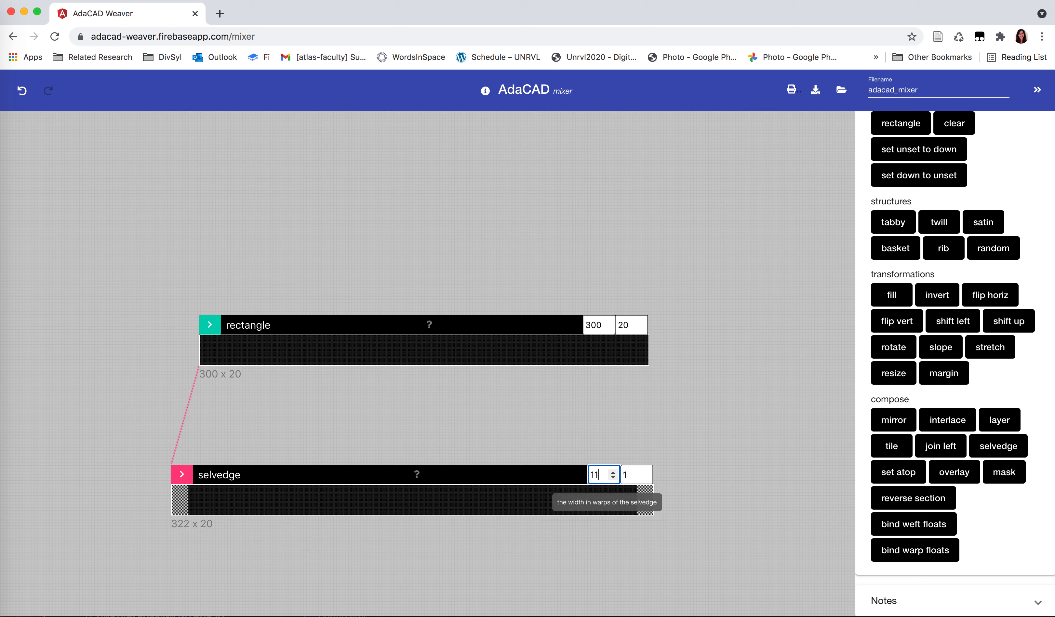
type("4")
key("Up")
key("Up")
key("Up")
key("Up")
key("Up")
key("Up")
key("Up")
key("Up")
key("Up")
key("Up")
key("Up")
key("Up")
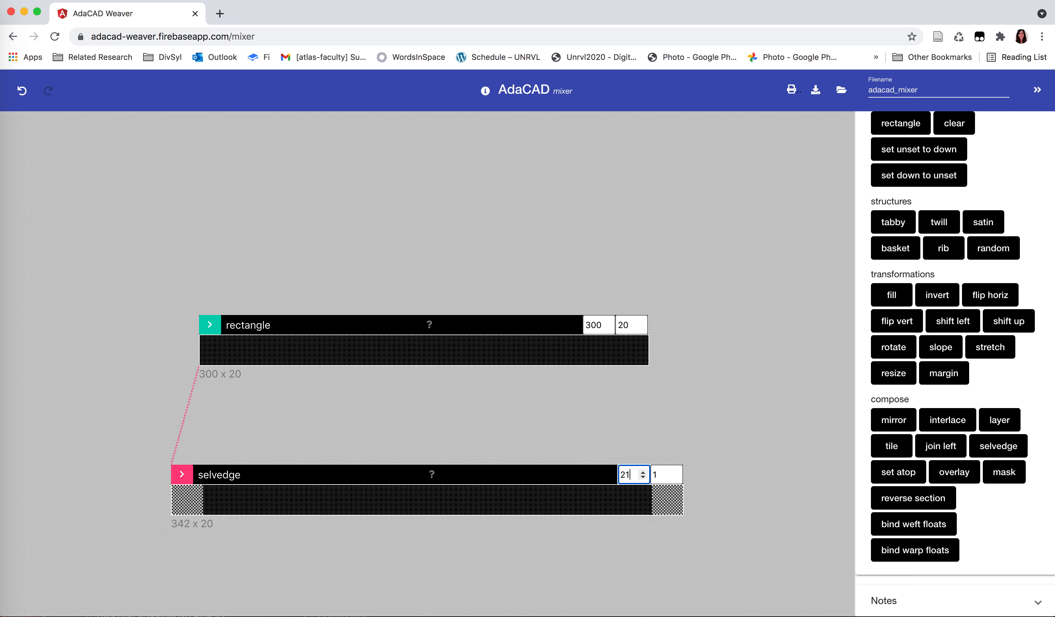
key("Down")
key("Down")
key("Down")
key("Down")
key("Down")
key("Down")
key("Down")
key("Down")
key("Down")
key("Down")
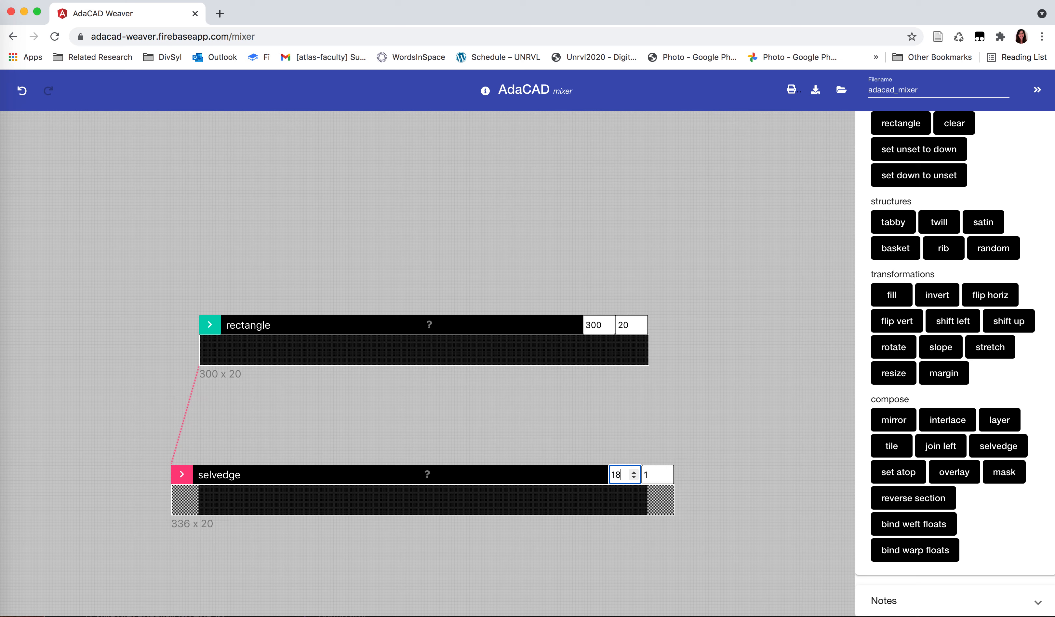
Try higher values for the selvedge's second parameter and return it to 1.
left_click(642, 474)
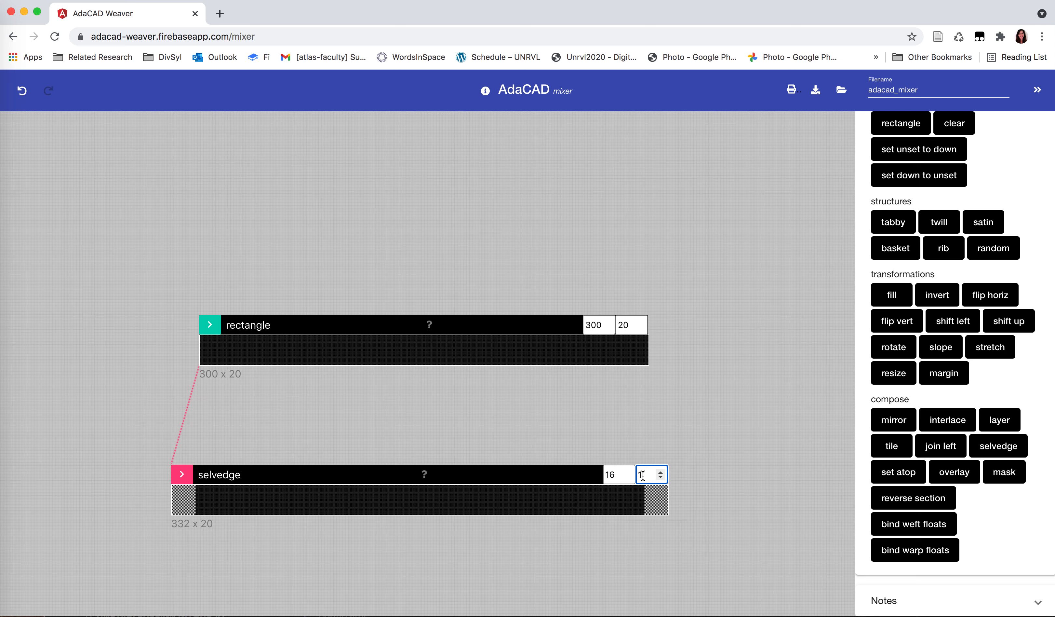
key("Up")
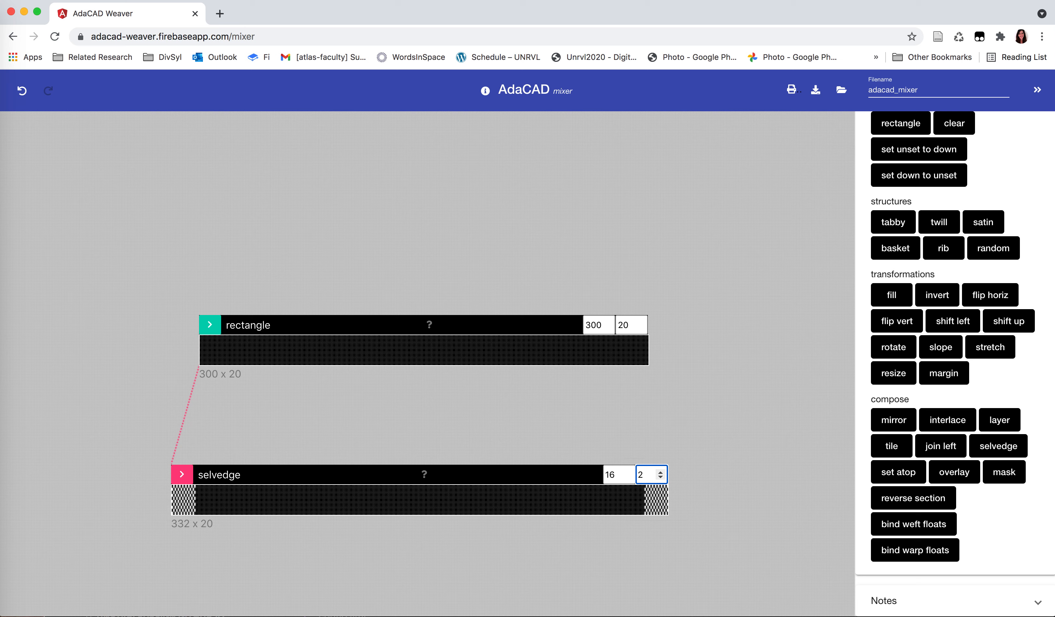
key("Down")
key("Up")
key("Up")
key("Up")
key("Down")
key("Down")
key("Down")
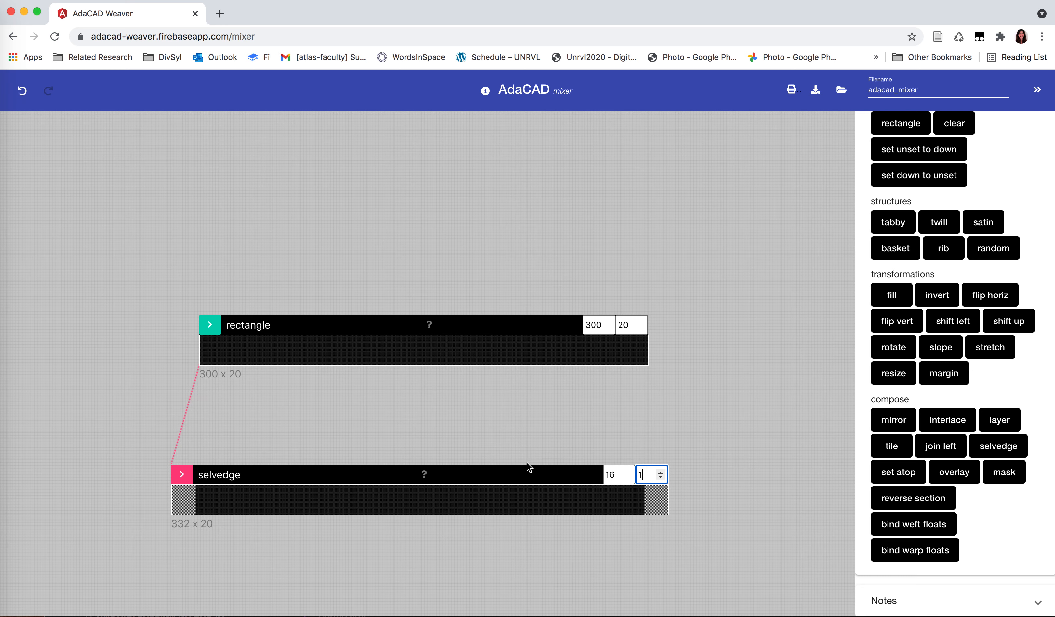
Center the selvedge beneath the rectangle and add a rib operation above the rectangle.
left_click_drag(522, 479, 189, 468)
scroll(368, 358, "up", 3)
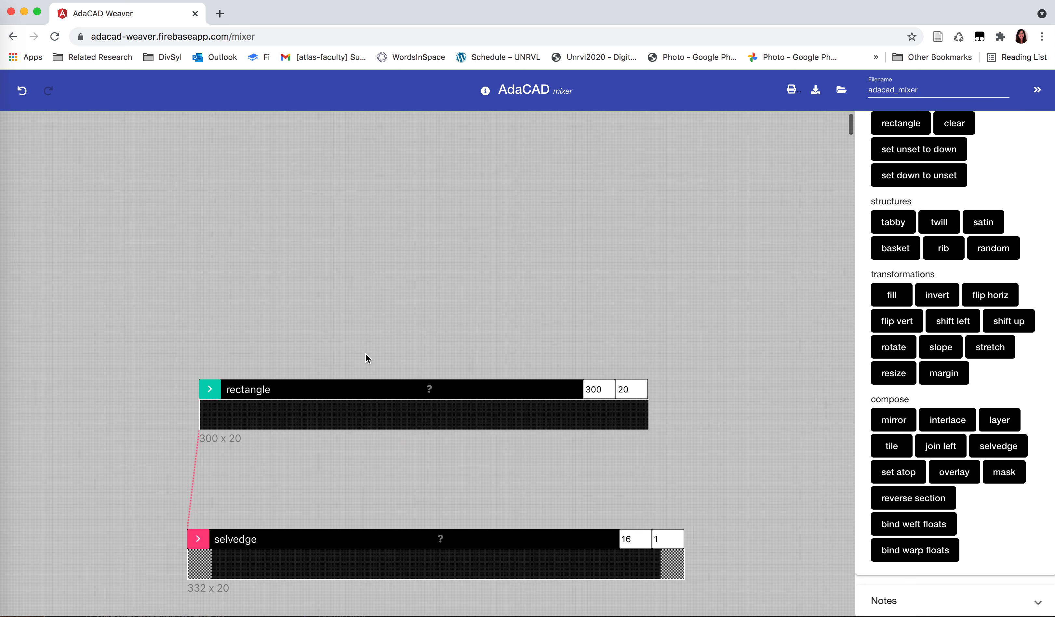
mouse_move(256, 426)
scroll(937, 339, "up", 3)
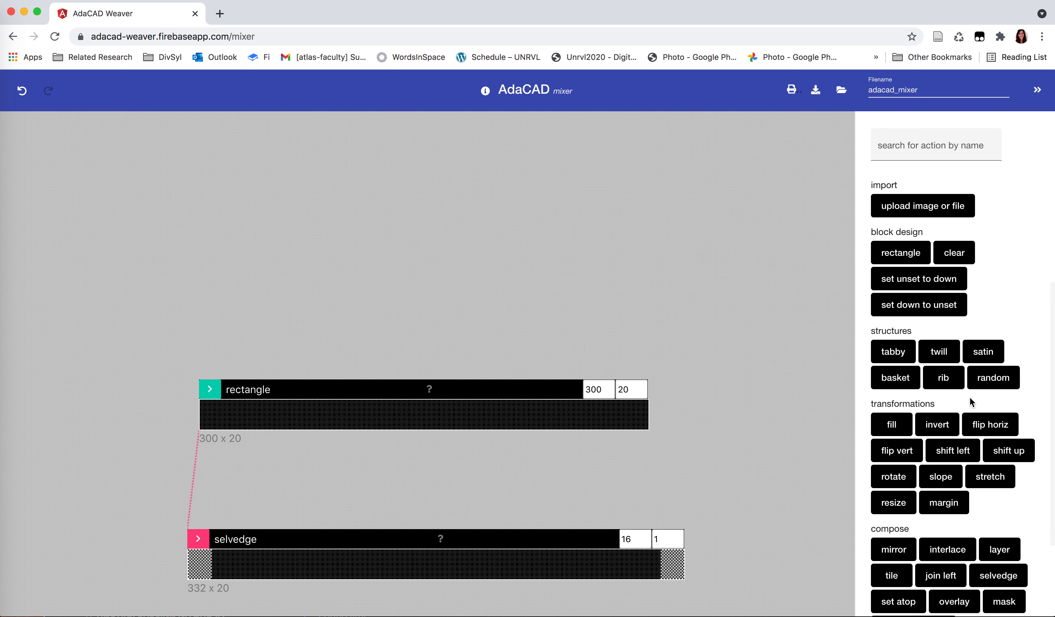
left_click(941, 374)
left_click_drag(467, 374, 265, 216)
Set the rib's three parameters to 7, 4 and 2, and align the rib block above the rectangle.
left_click(290, 213)
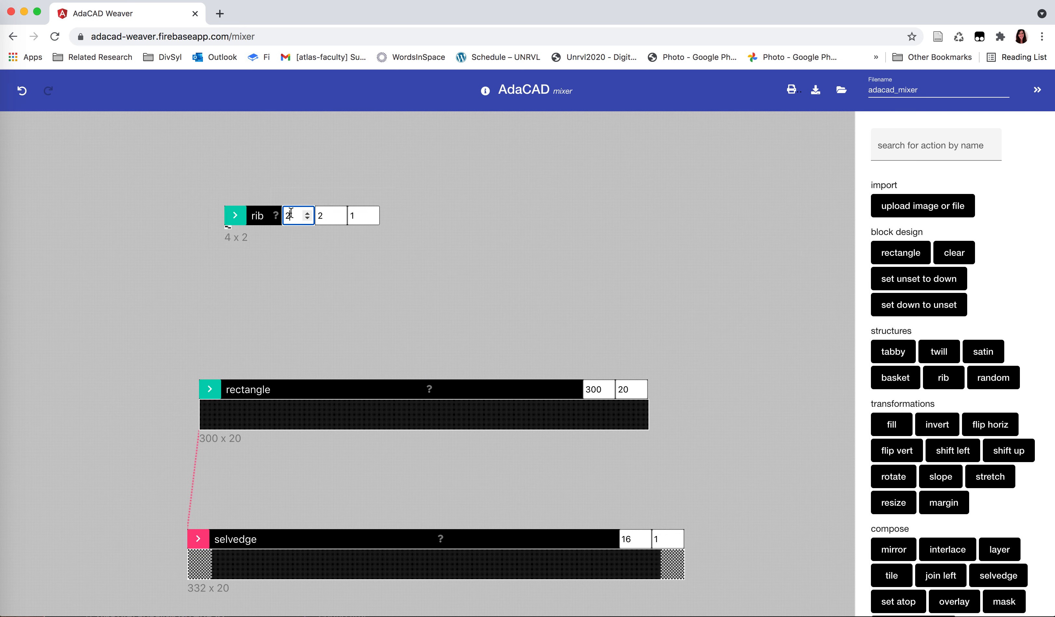
key("Tab")
type("3")
key("Tab")
type("2")
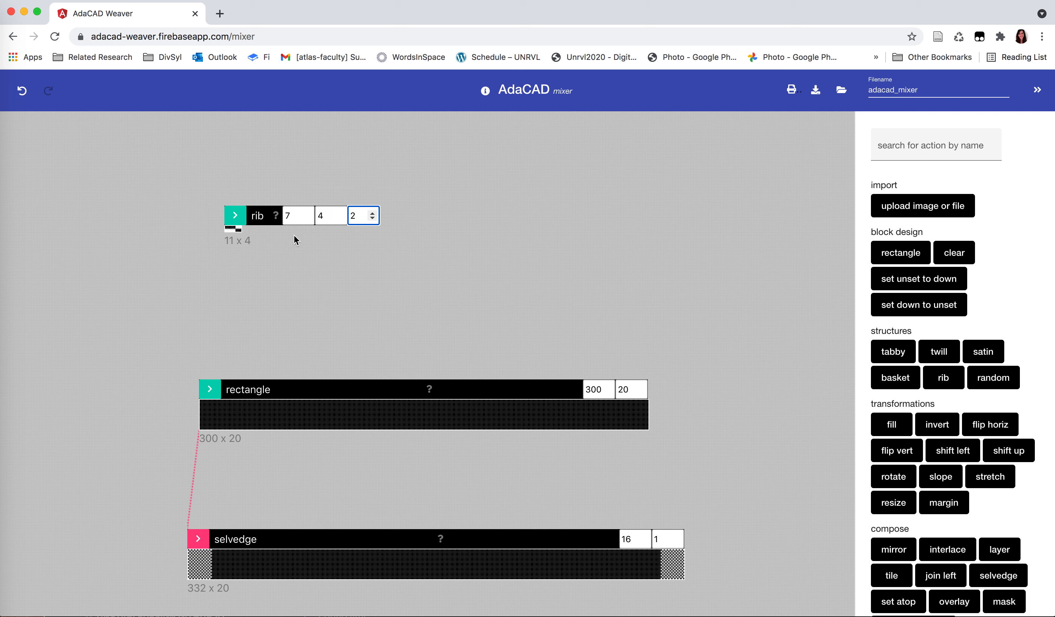
left_click_drag(226, 208, 209, 183)
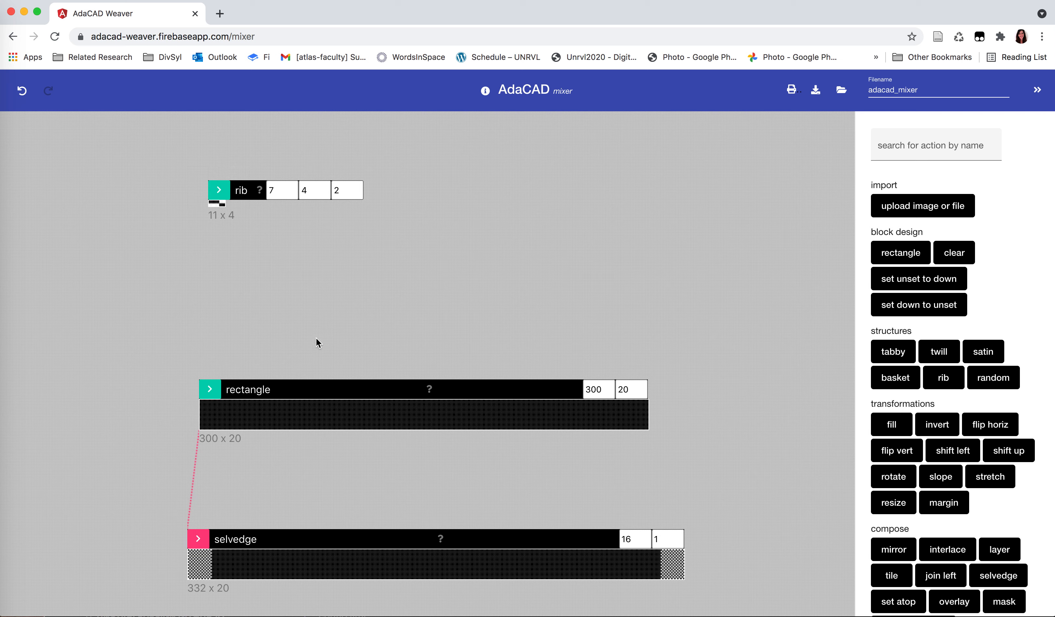
Use the rib draft as the rectangle's input and re-enter the rectangle's width as 300 to refresh the selvedge.
left_click(209, 389)
left_click(221, 218)
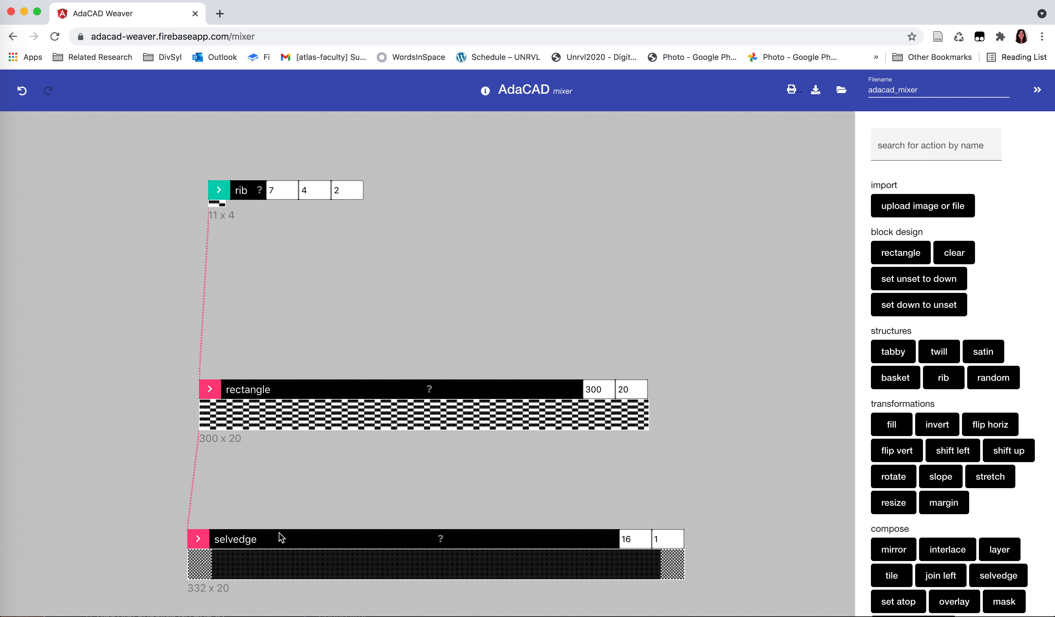
left_click_drag(264, 537, 181, 518)
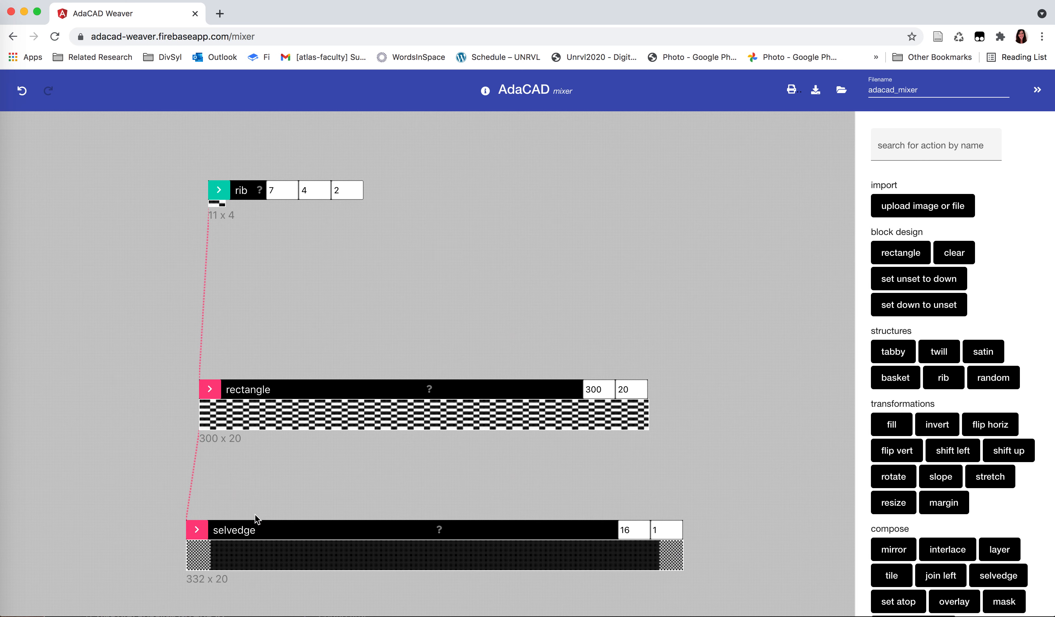
double_click(595, 389)
type("100")
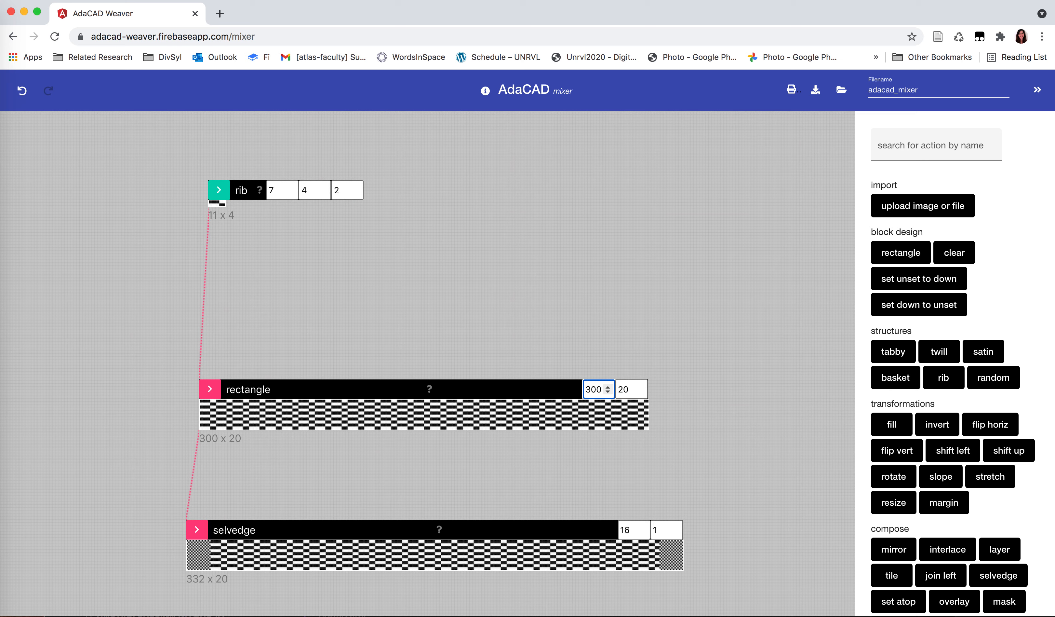
mouse_move(635, 552)
Add an interlace operation between the rib and the rectangle, and disconnect the rib from the rectangle.
scroll(983, 579, "down", 2)
left_click(948, 497)
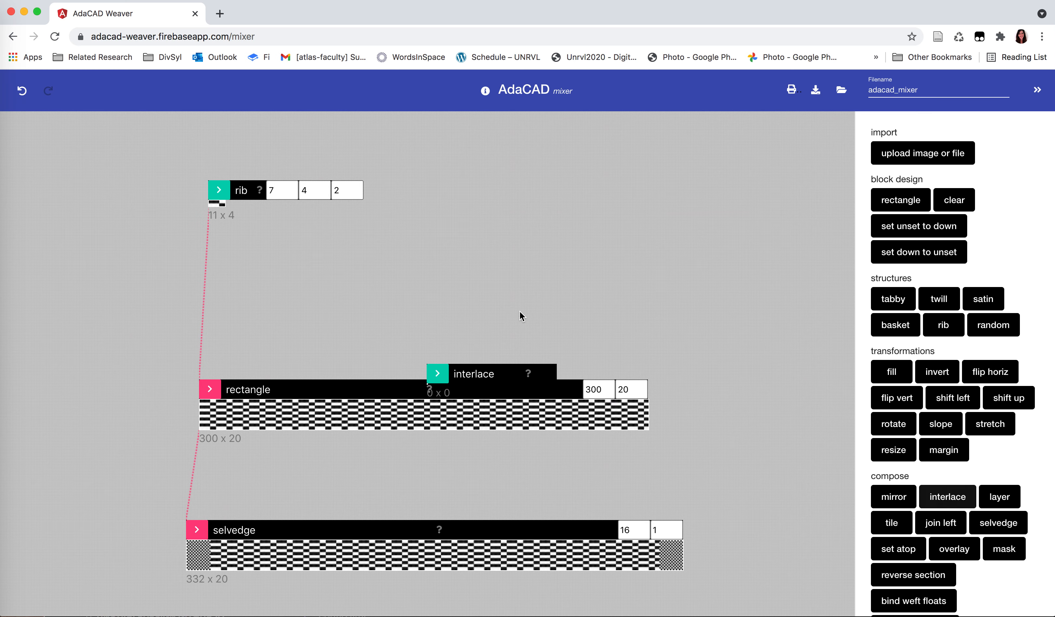
left_click_drag(429, 372, 314, 261)
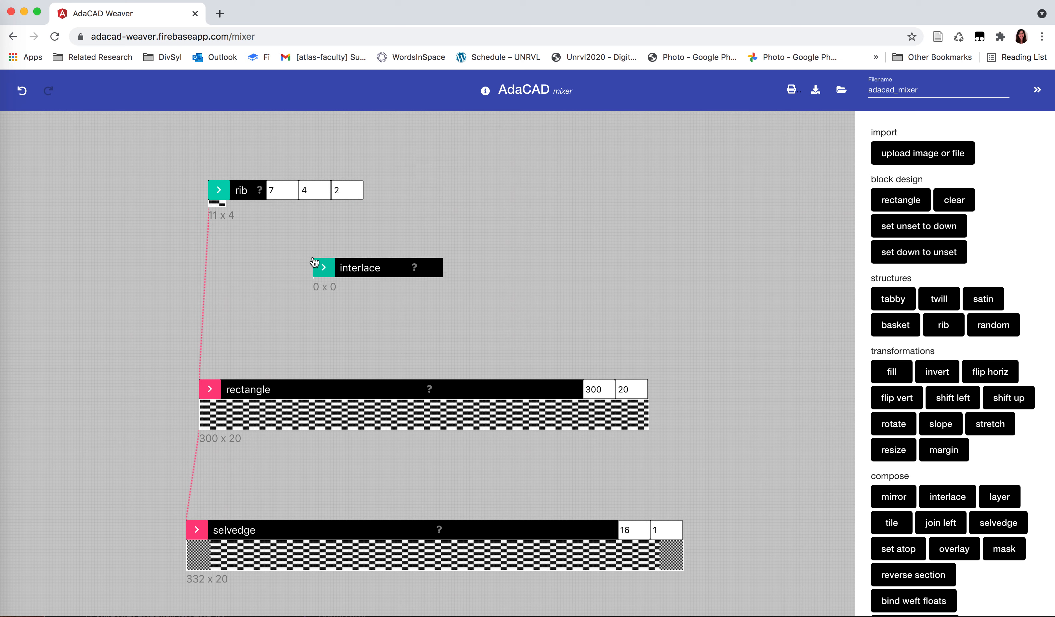
left_click(208, 392)
left_click(219, 217)
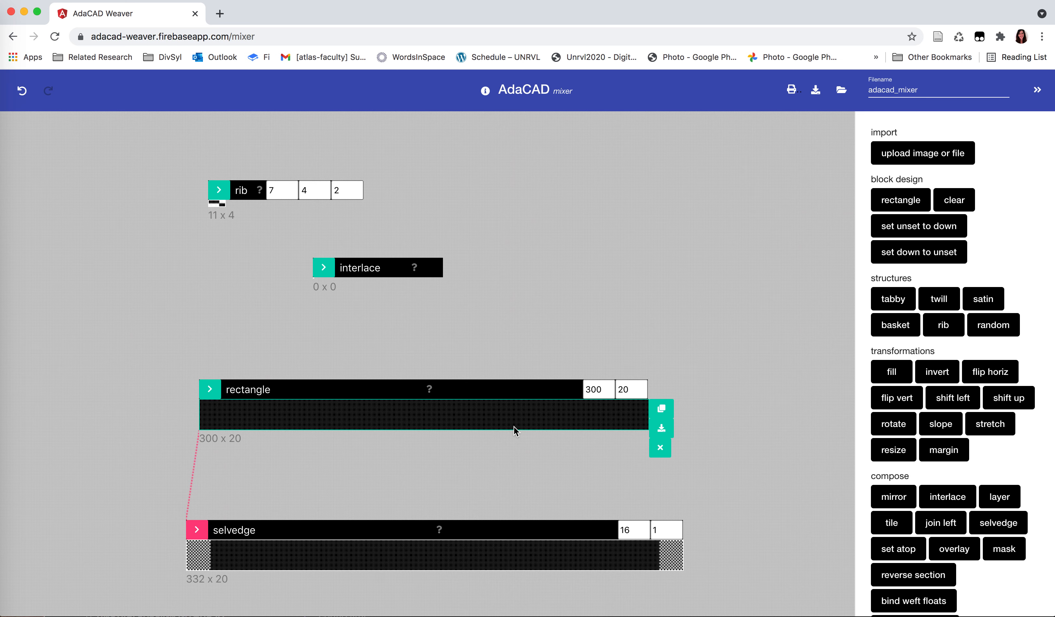
Add a twill operation beside the rib and connect both the rib and twill drafts as inputs to interlace.
left_click(937, 301)
left_click_drag(468, 386, 415, 191)
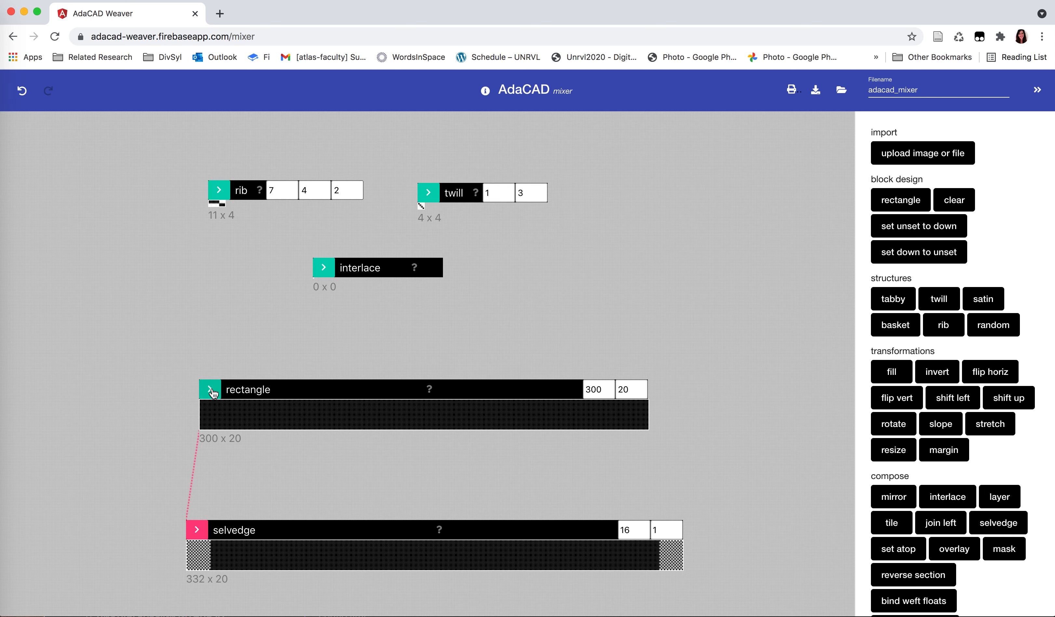
left_click(323, 268)
left_click(217, 221)
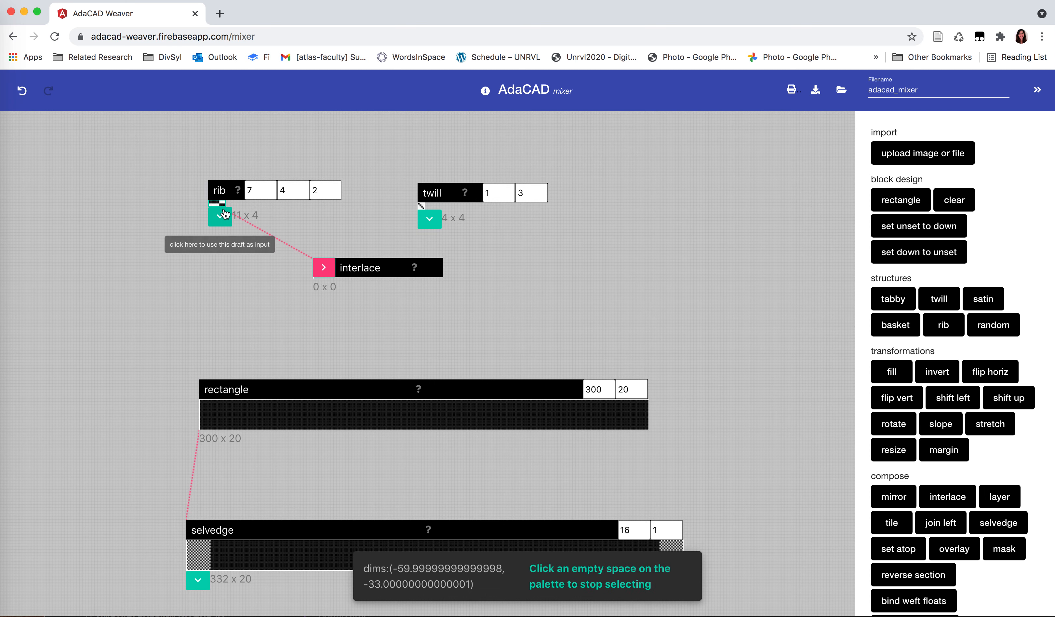
left_click(421, 206)
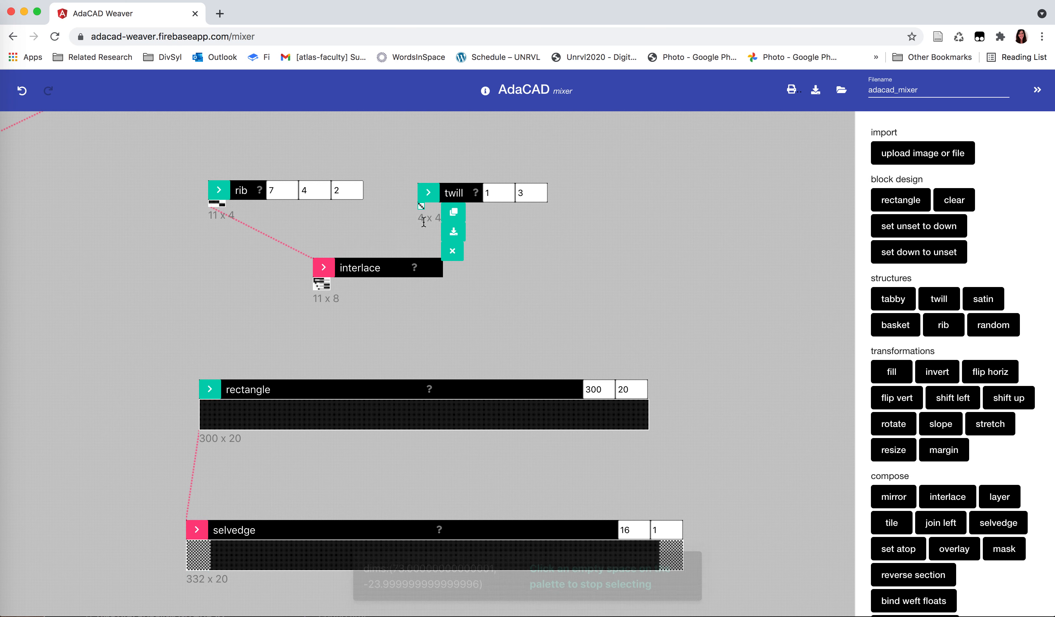
Set the twill's parameters to 8 and 4, and the rib's third parameter to 5.
left_click(490, 193)
key("BackSpace")
type("8")
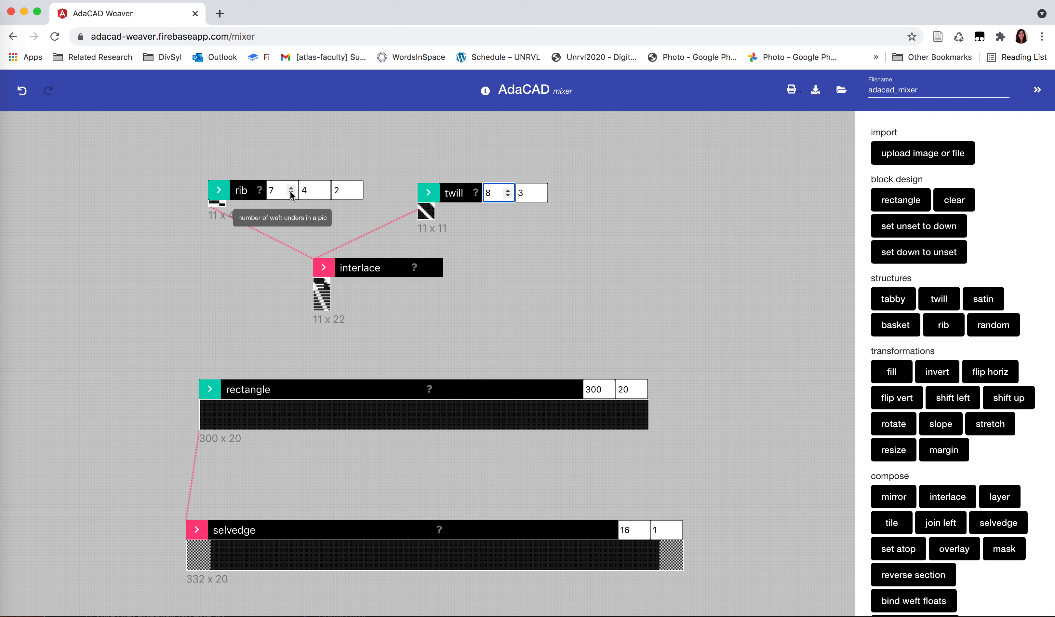
left_click(345, 191)
key("BackSpace")
type("5")
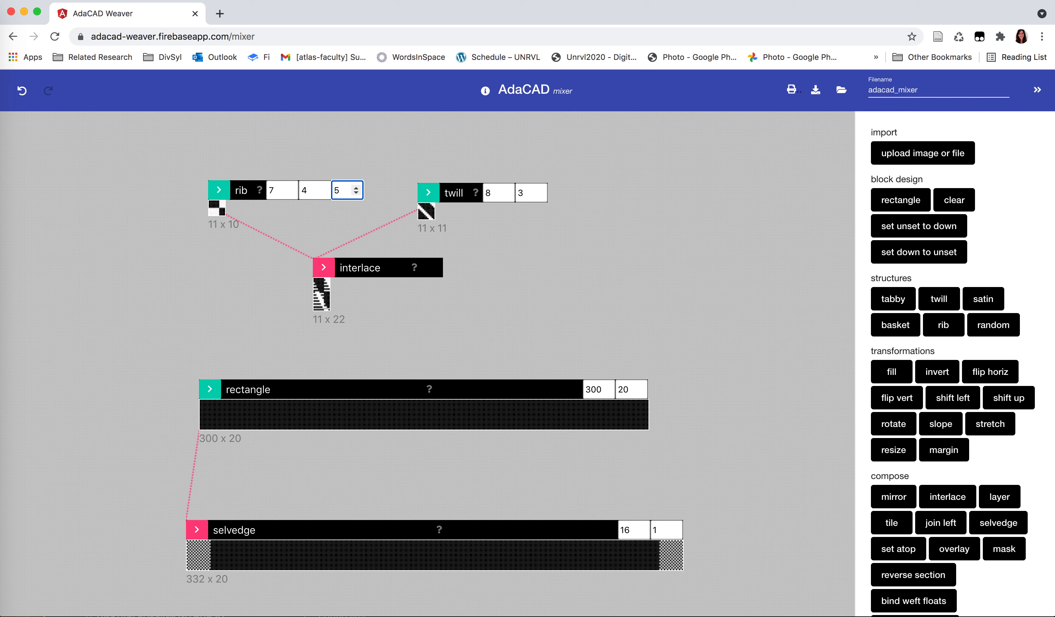
left_click(528, 193)
key("BackSpace")
type("4")
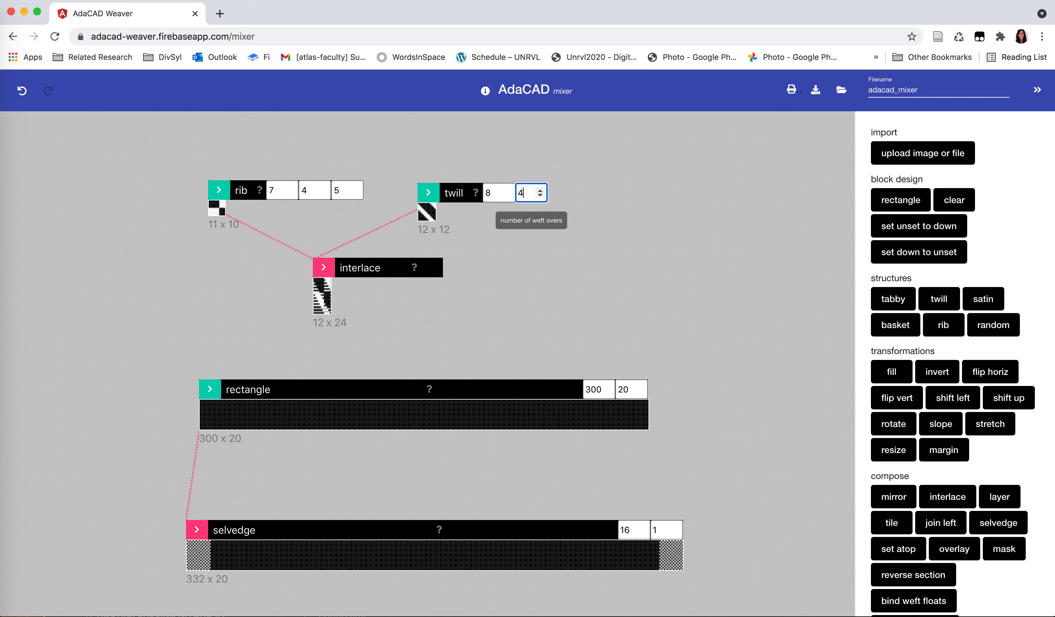
Examine the interlace draft's cell pattern up close to see how the rib and twill rows combine.
left_click(209, 389)
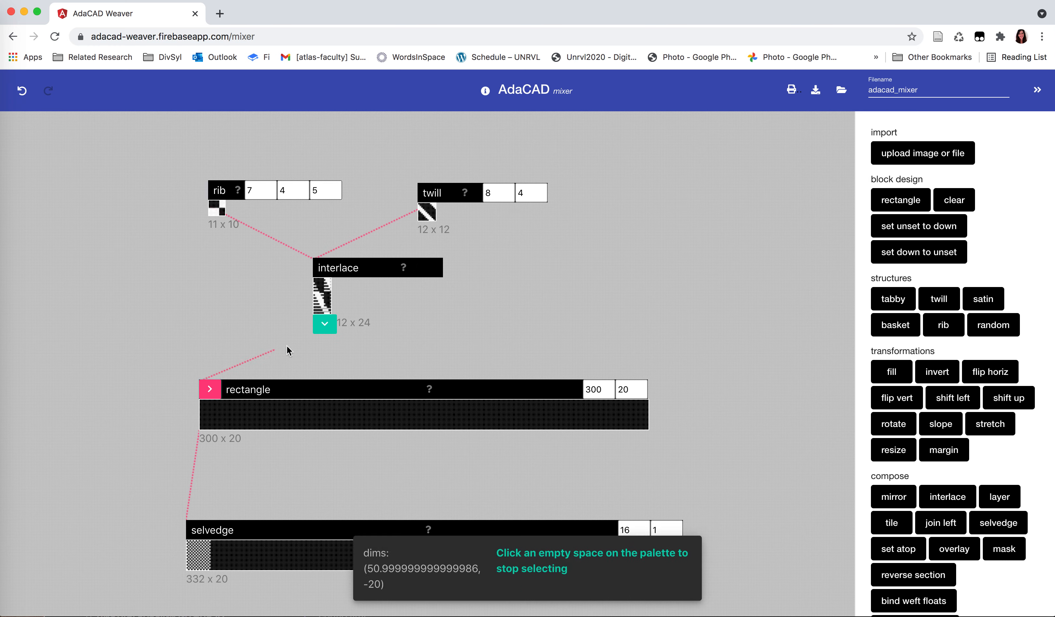
left_click(229, 363)
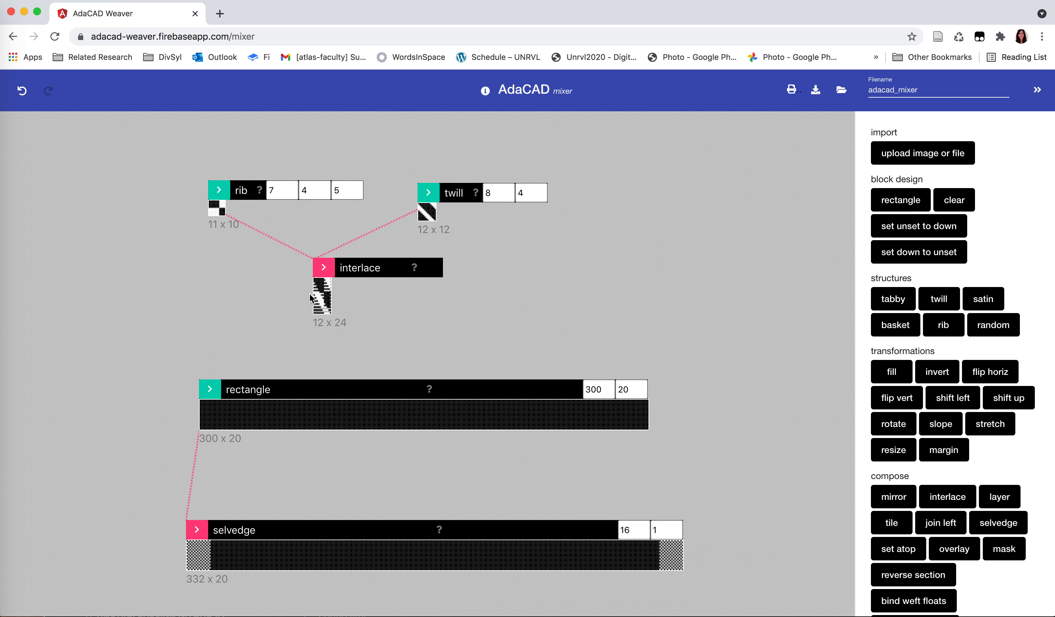
scroll(944, 150, "up", 8)
left_click(926, 142)
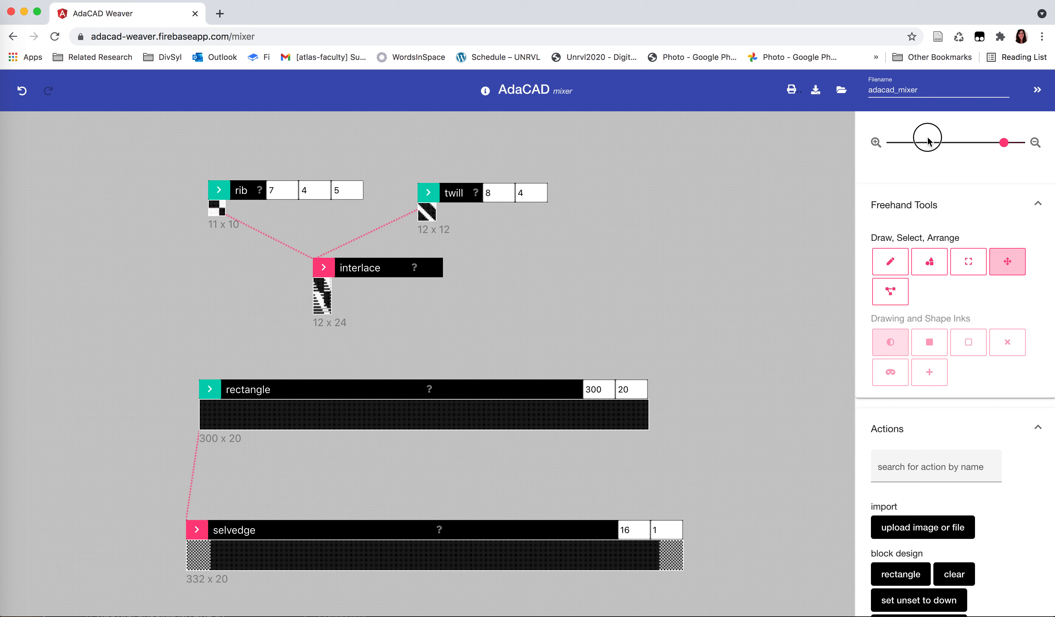
left_click(968, 143)
left_click(1012, 143)
scroll(606, 276, "up", 1)
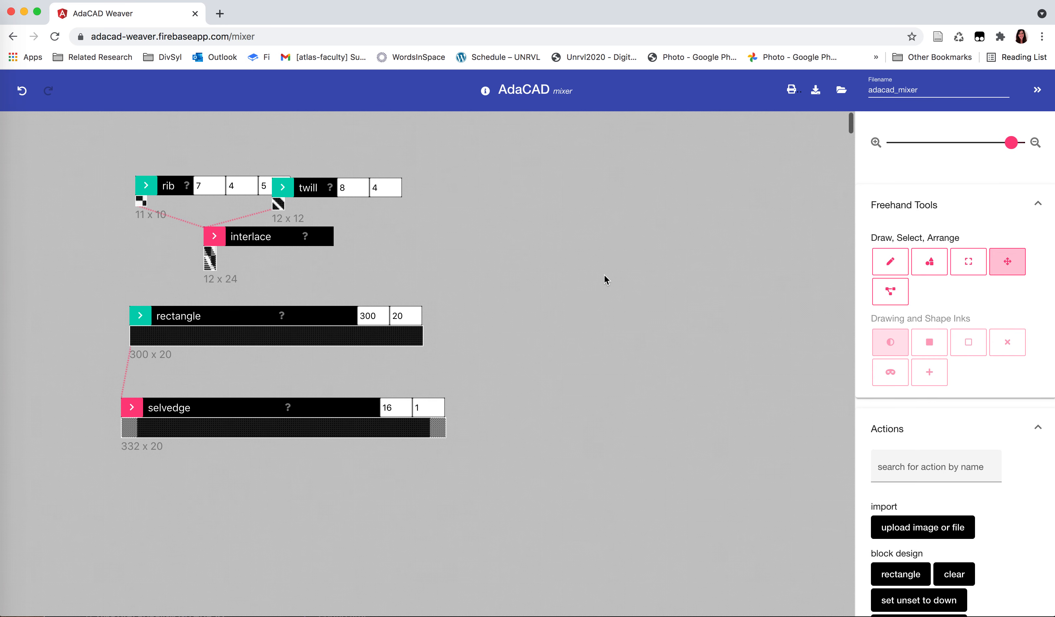
left_click(947, 143)
scroll(605, 272, "right", 10)
scroll(605, 272, "down", 12)
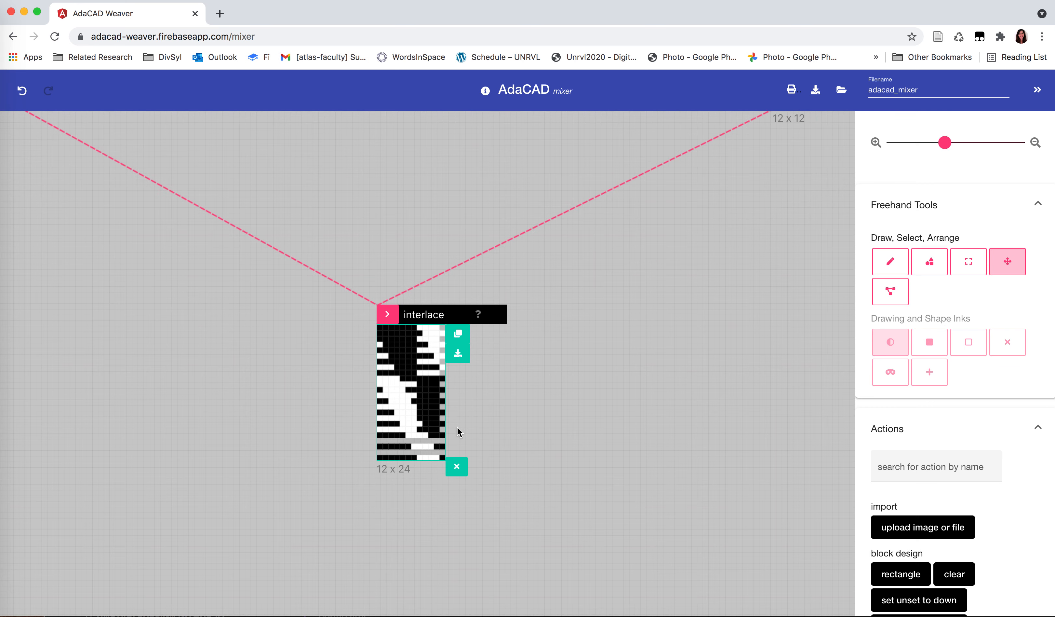
Set the rib's first parameter to 8 and its third parameter to 6.
scroll(543, 382, "up", 3)
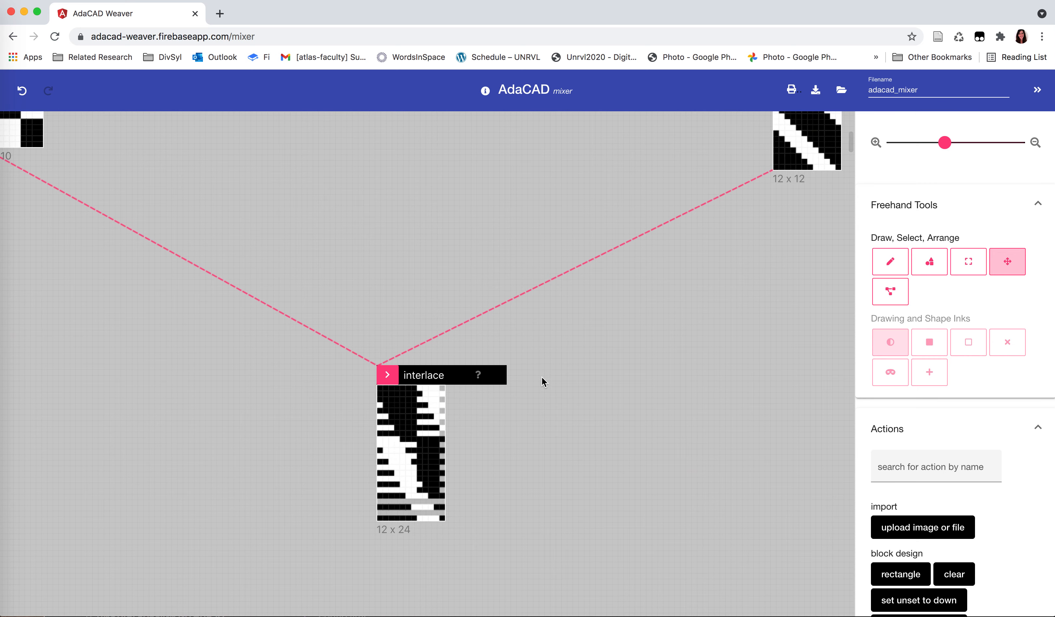
scroll(544, 352, "up", 2)
scroll(545, 351, "left", 3)
scroll(544, 352, "down", 1)
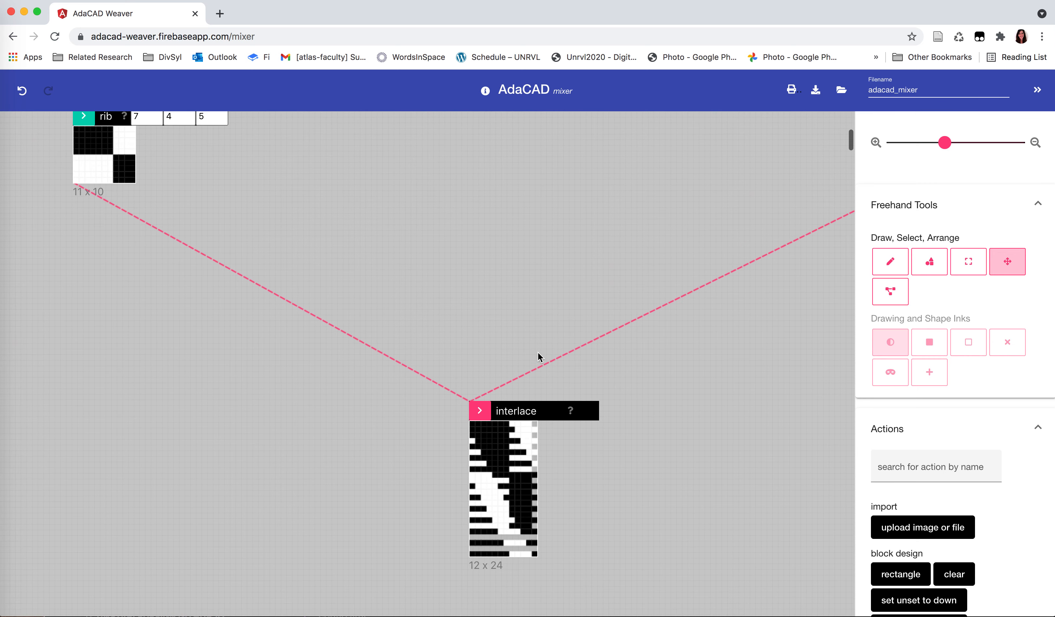
left_click(147, 123)
key("Up")
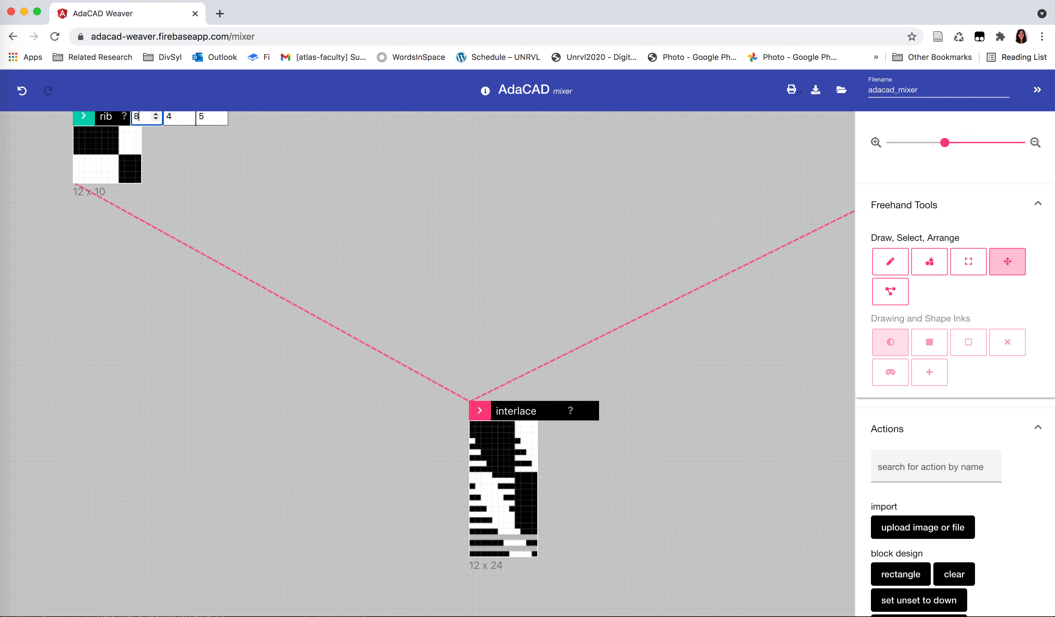
left_click(174, 116)
left_click(207, 117)
key("Up")
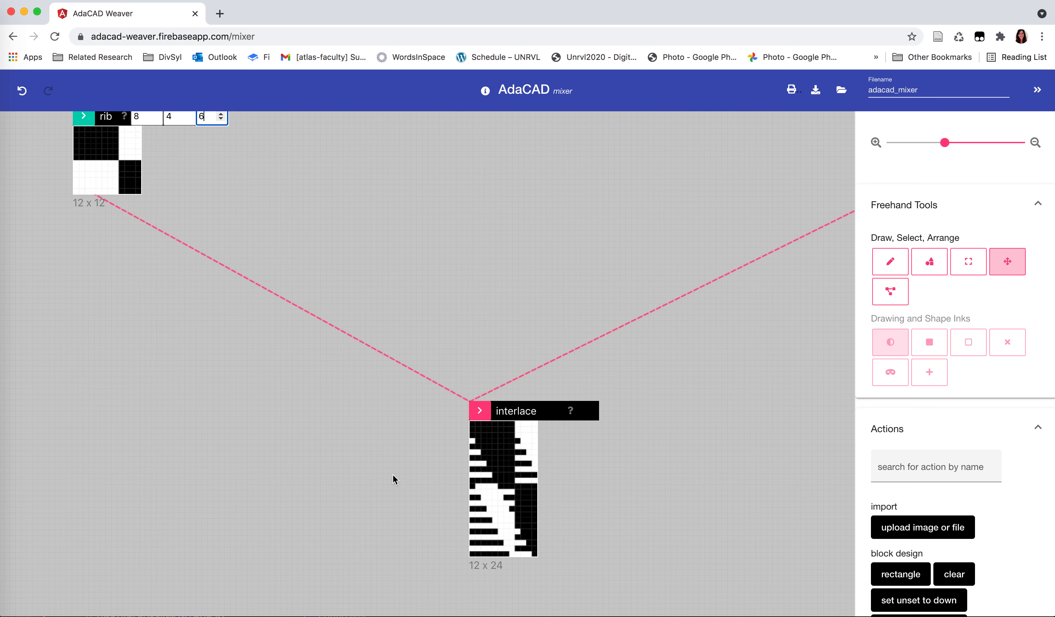
Connect the interlace draft as the rectangle's input so the pattern fills it.
mouse_move(532, 502)
scroll(657, 445, "down", 5)
left_click(978, 143)
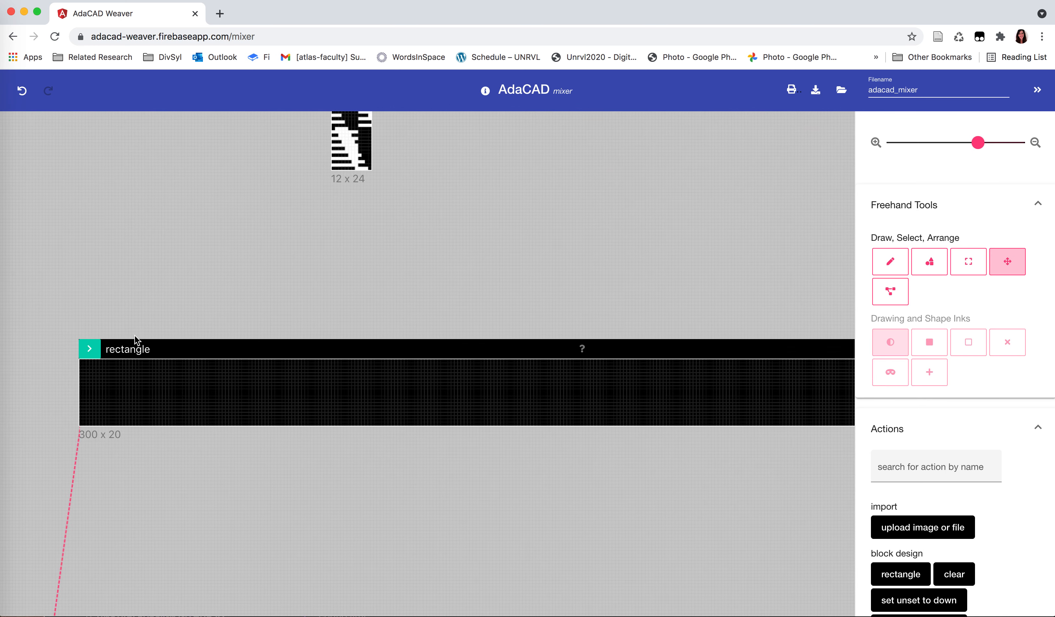
left_click(89, 348)
left_click(341, 178)
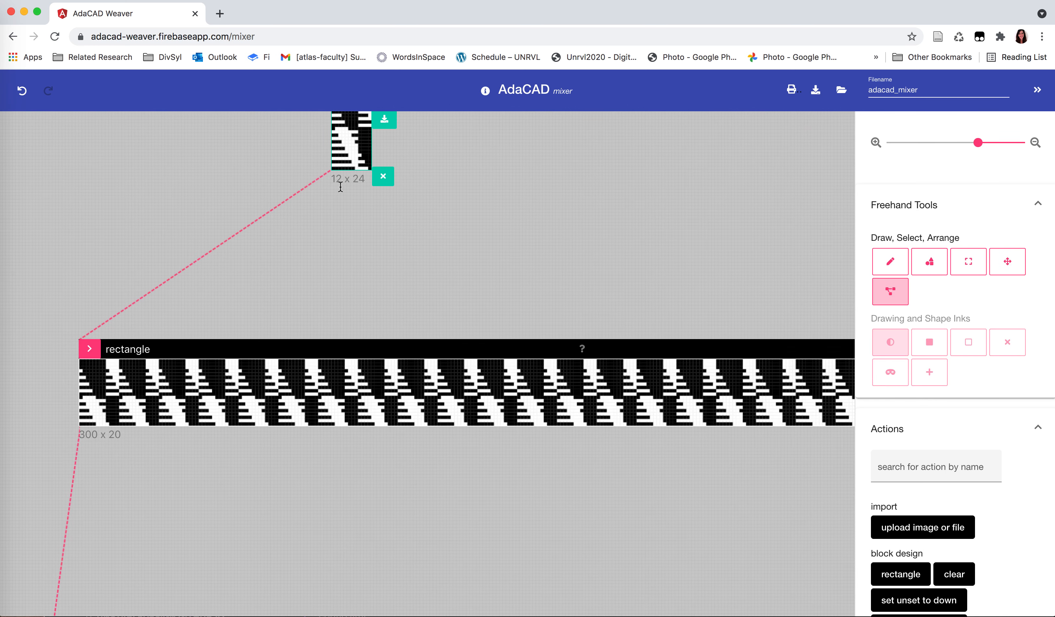
Change the selvedge's first parameter and return it to 16 to refresh the selvedge draft.
scroll(364, 478, "down", 5)
scroll(365, 479, "up", 3)
scroll(364, 478, "down", 4)
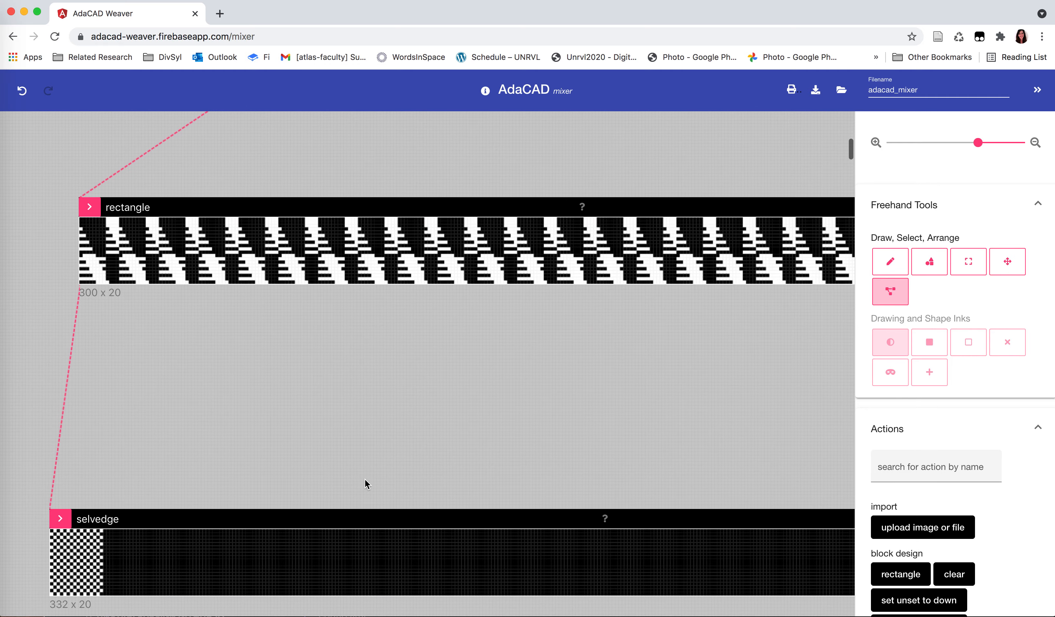
scroll(553, 471, "right", 8)
scroll(553, 471, "right", 5)
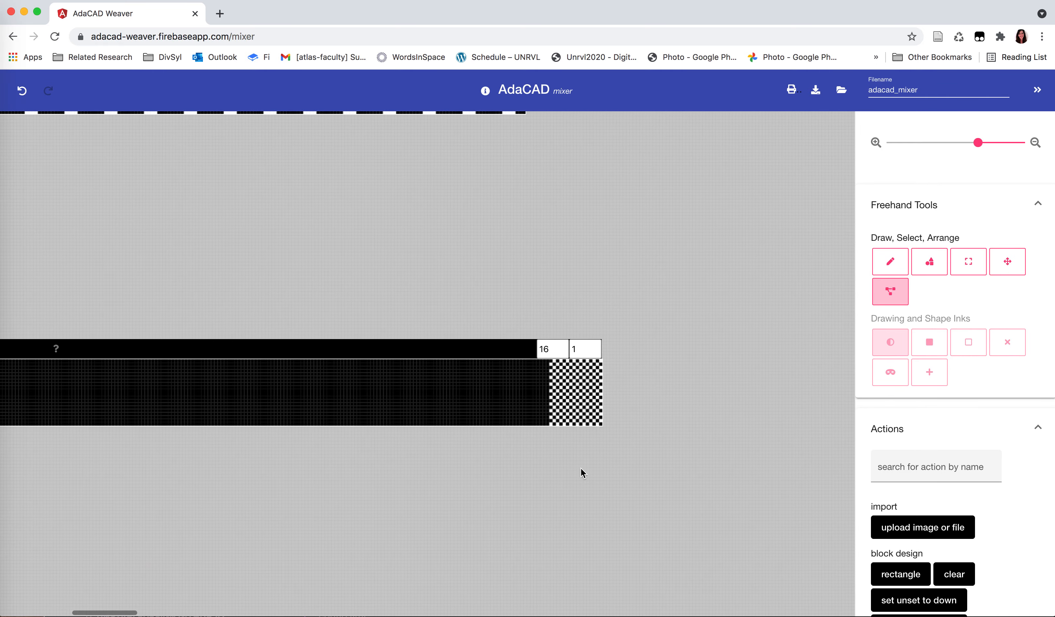
left_click(555, 352)
left_click(555, 346)
Review the whole chain of drafts from the rib and twill through the interlace and rectangle to the selvedge.
scroll(497, 261, "left", 5)
scroll(496, 261, "up", 4)
scroll(497, 260, "left", 4)
scroll(497, 261, "up", 3)
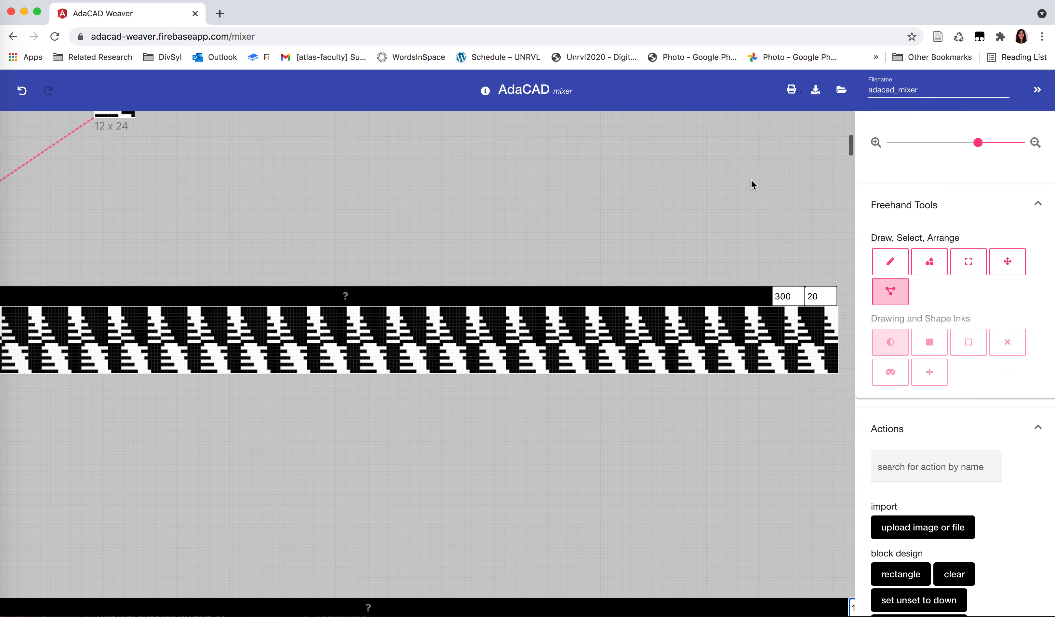
left_click(1001, 143)
scroll(450, 202, "up", 4)
scroll(450, 201, "left", 2)
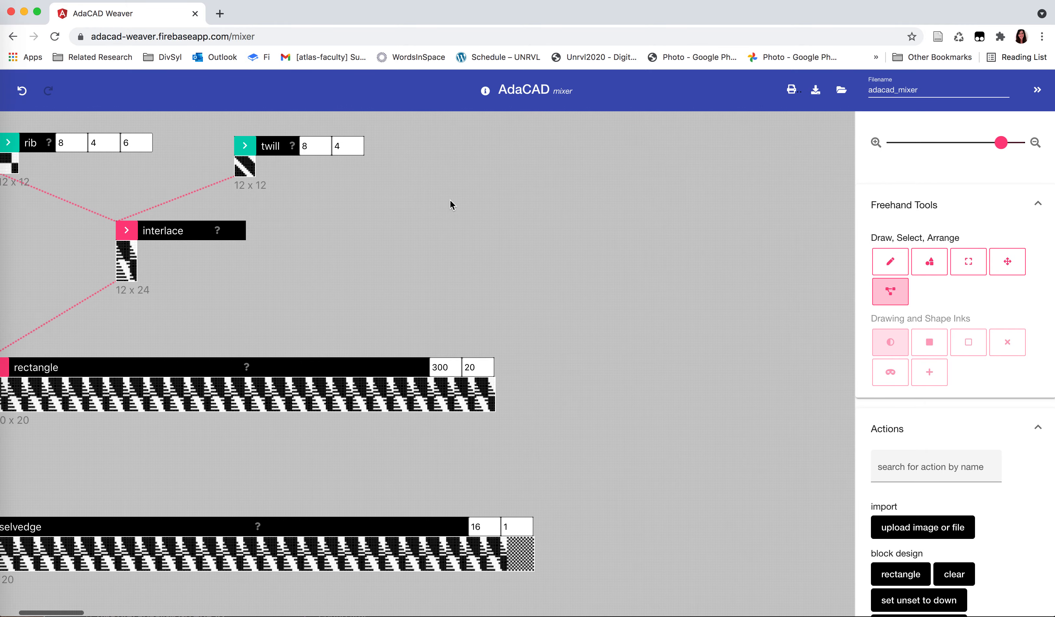
scroll(450, 205, "left", 4)
scroll(451, 205, "down", 1)
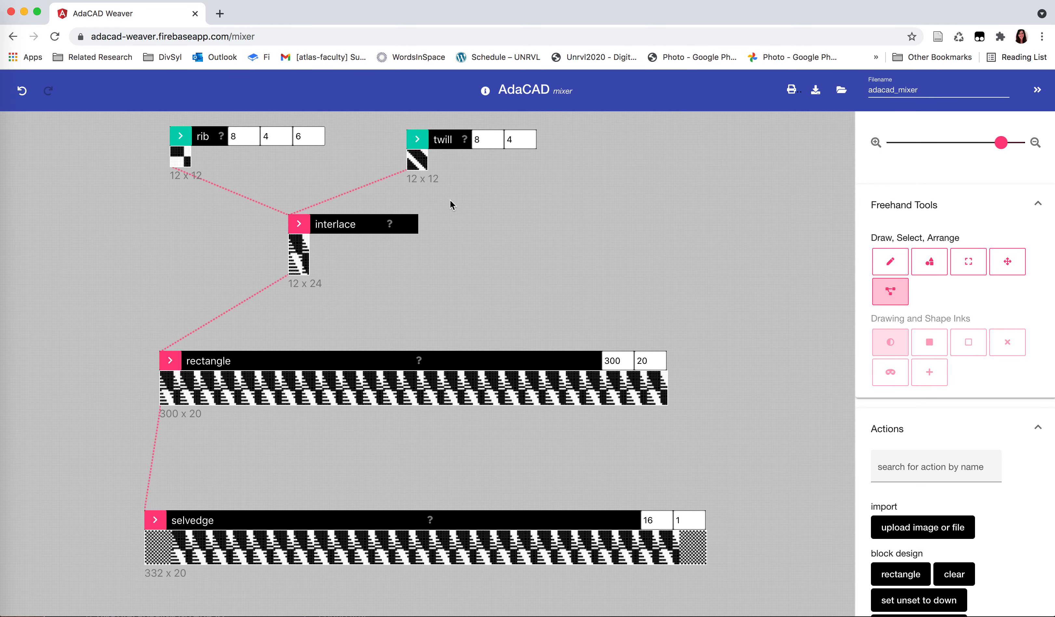
Try higher numbers of weft unders for the twill and return the value to 8.
left_click(484, 140)
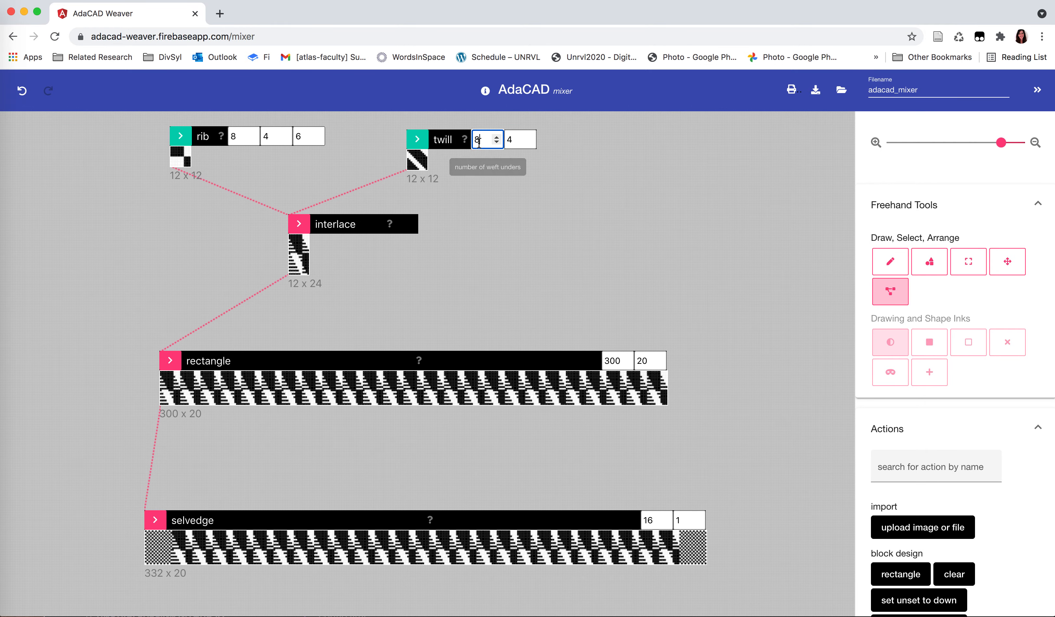
key("Up")
key("Up")
key("Up")
key("Up")
key("Down")
key("Down")
key("Down")
key("Down")
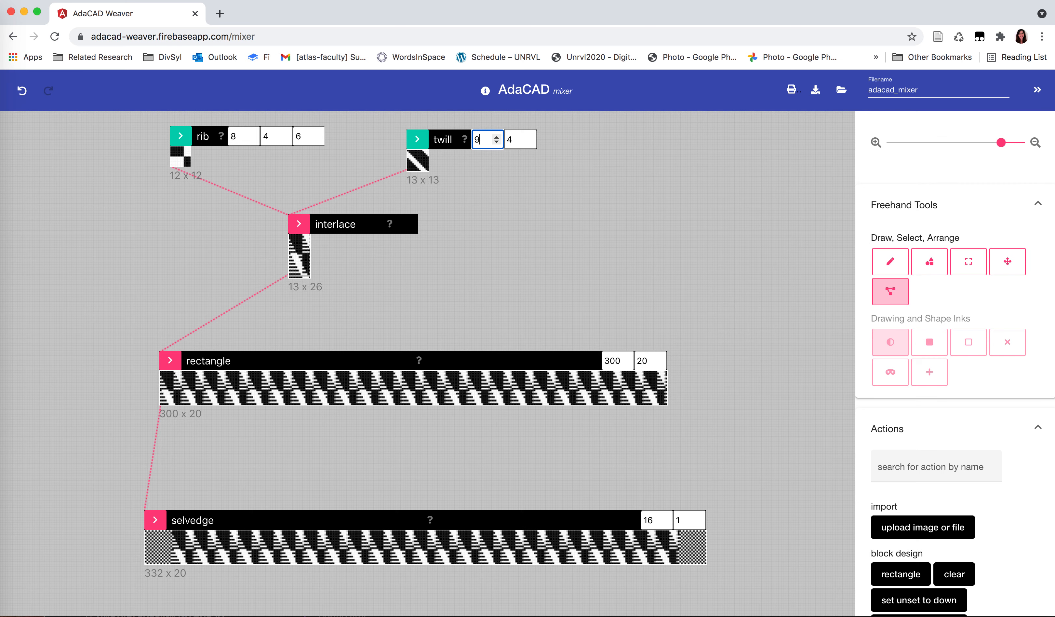
left_click(310, 140)
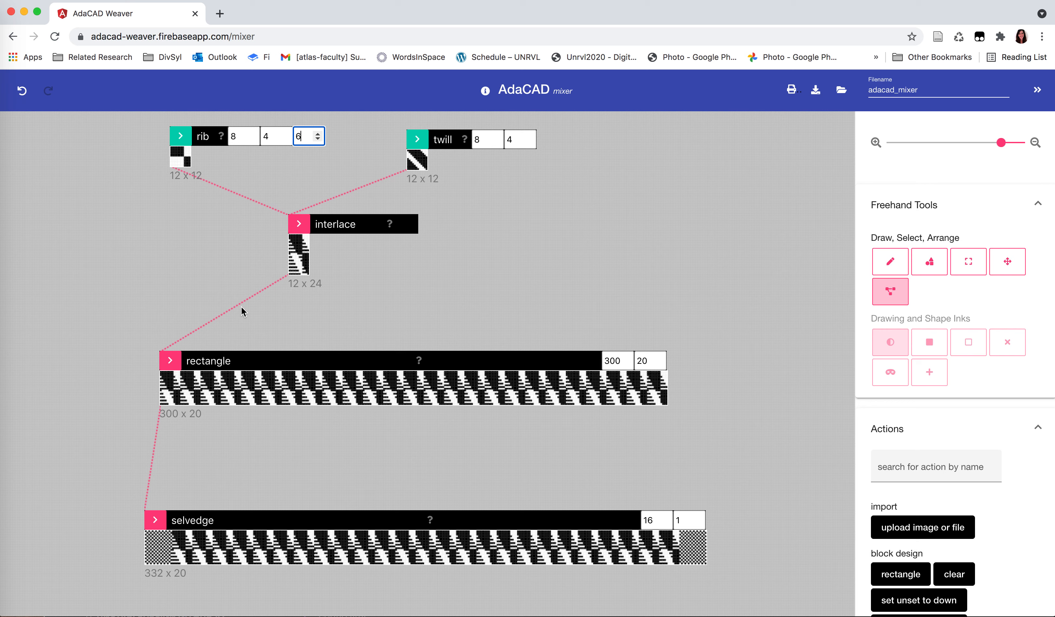
Disconnect the interlace from the rectangle, and add a slope operation between them with the interlace draft as its input.
left_click(302, 284)
left_click(469, 279)
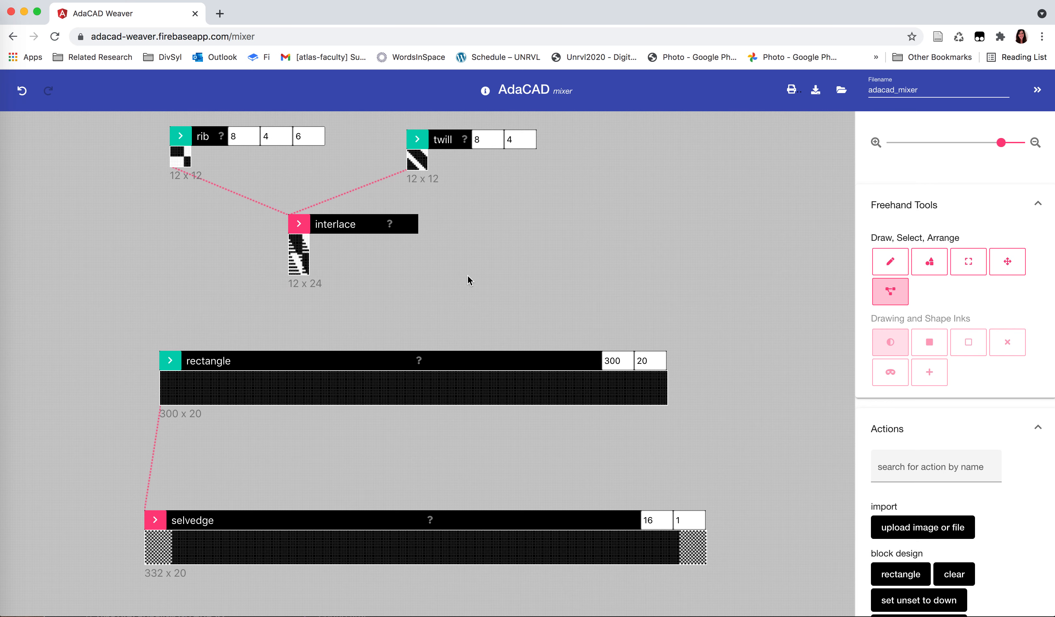
scroll(966, 546, "down", 8)
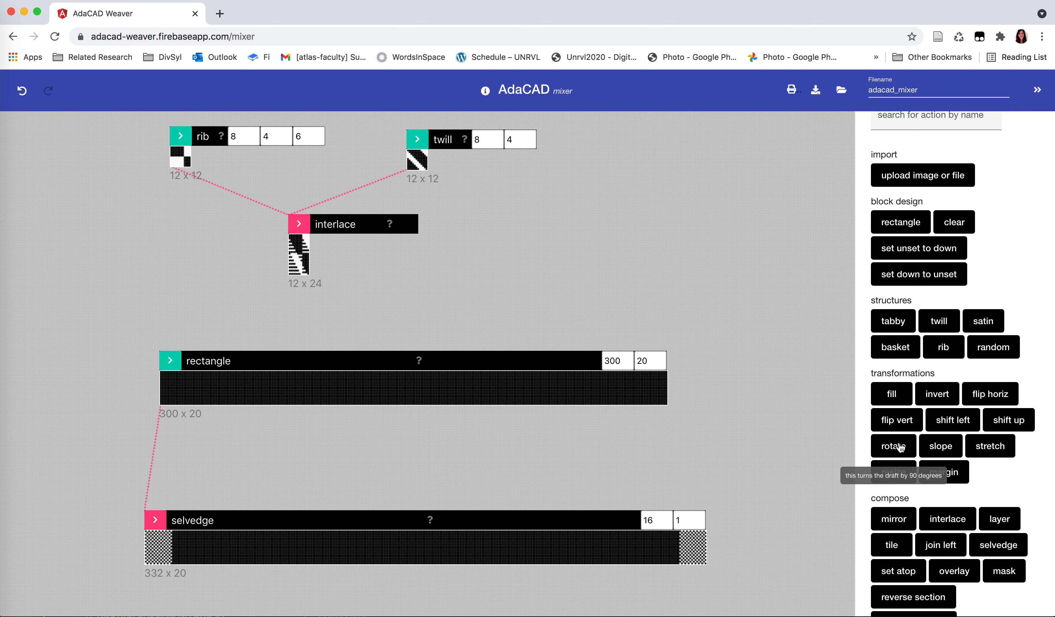
left_click(941, 446)
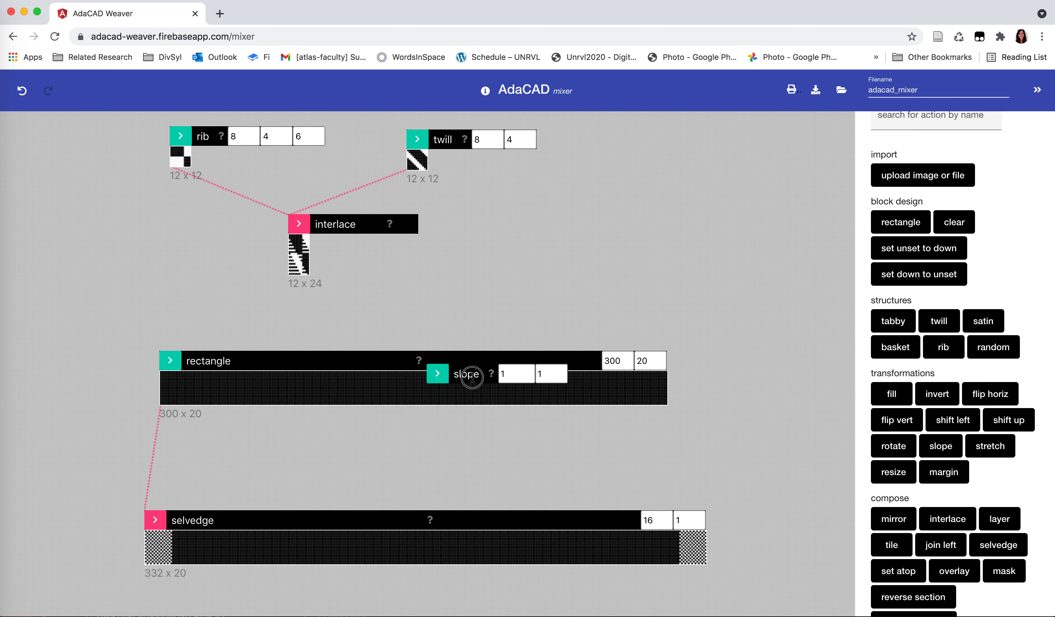
left_click_drag(472, 377, 418, 305)
left_click(384, 301)
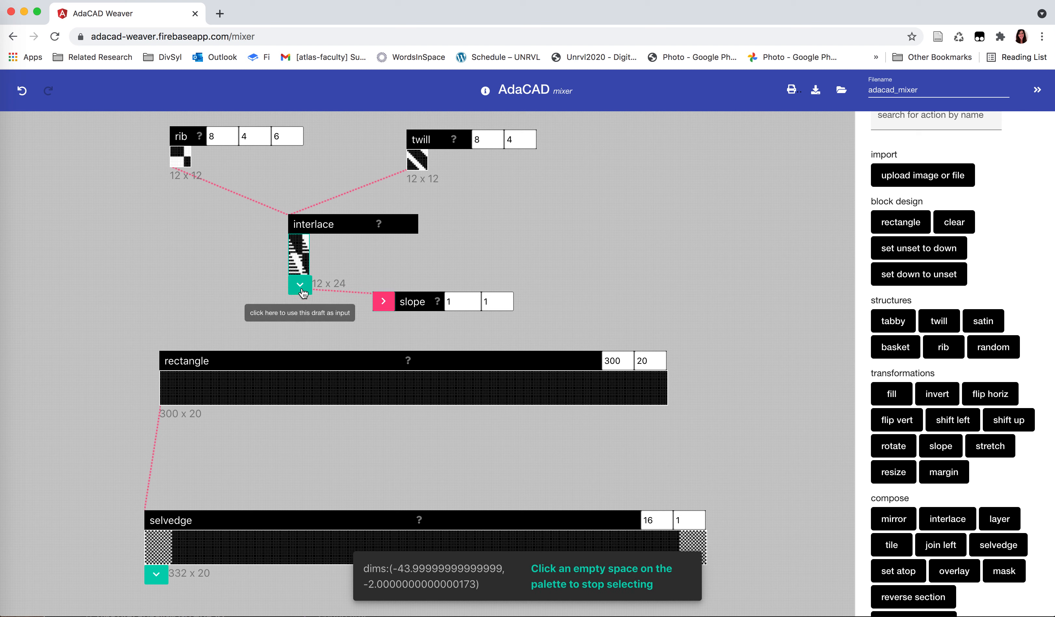
left_click(302, 291)
left_click_drag(403, 295, 369, 264)
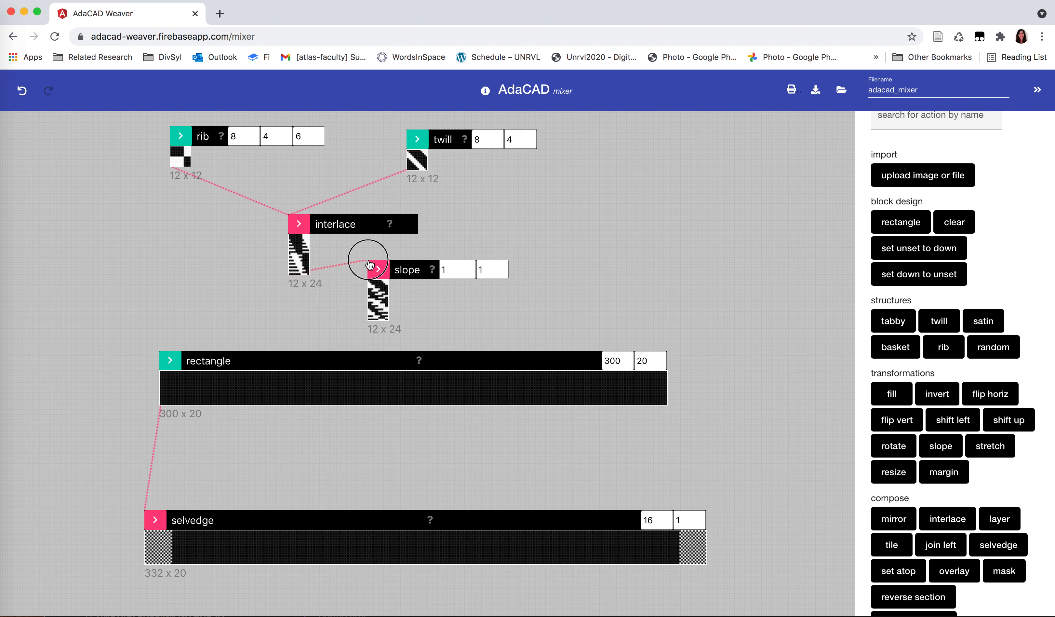
Use the slope draft as the rectangle's input and try slope values of 3, -2 and -1 in its first parameter.
left_click(170, 362)
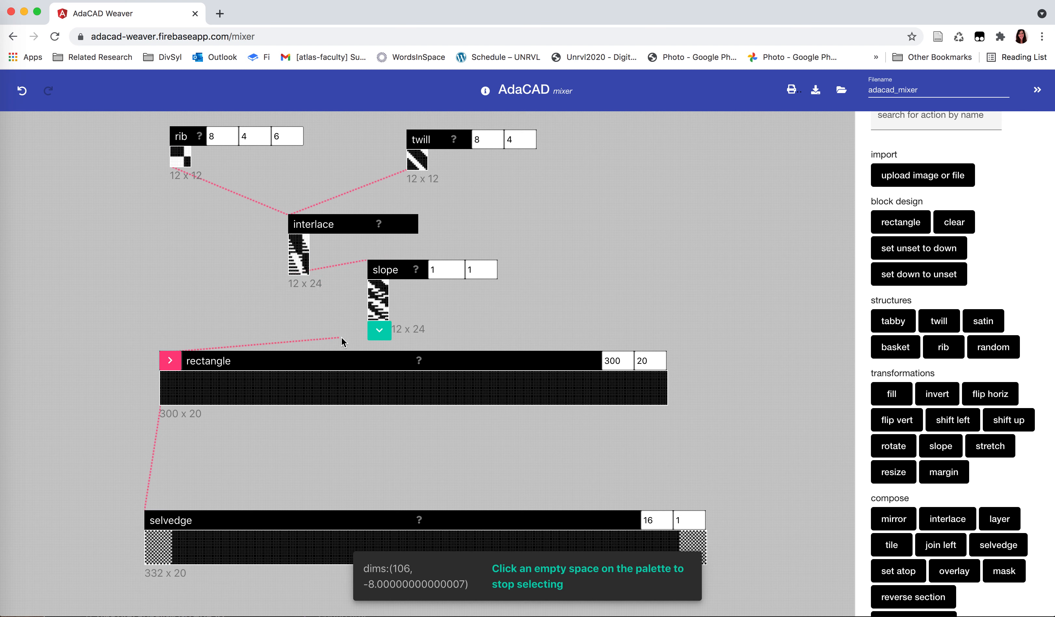
left_click(377, 331)
left_click(458, 271)
key("BackSpace")
type("2")
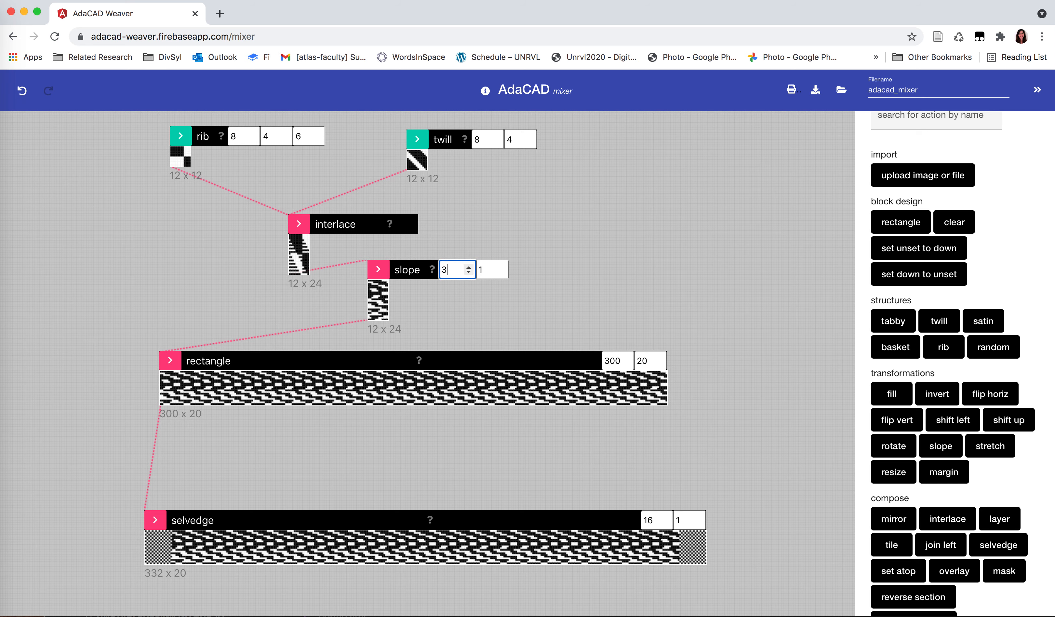
key("BackSpace")
type("-2")
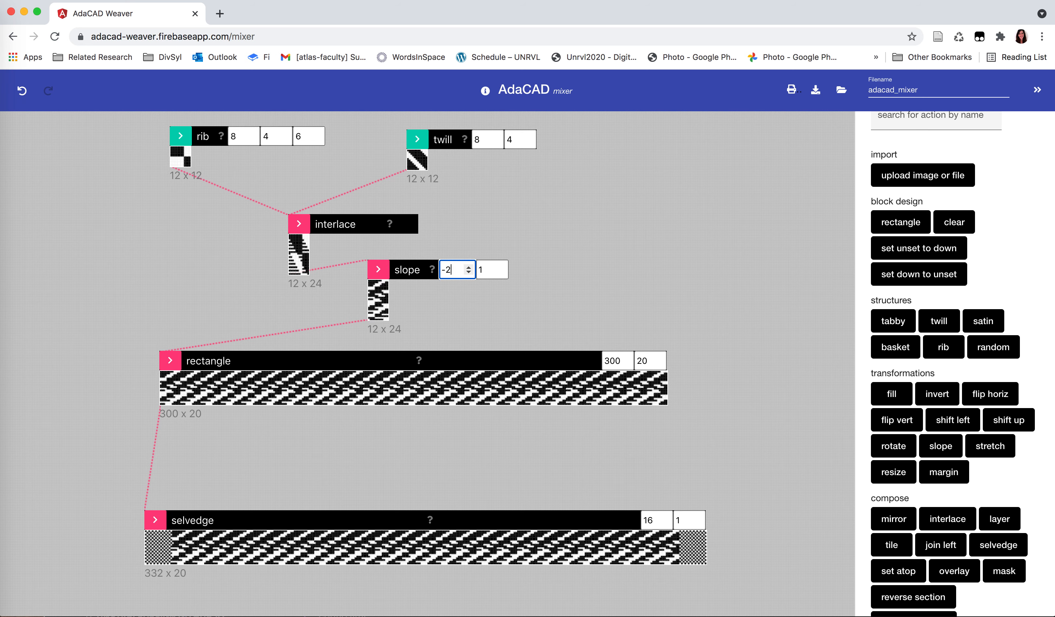
key("BackSpace")
type("1")
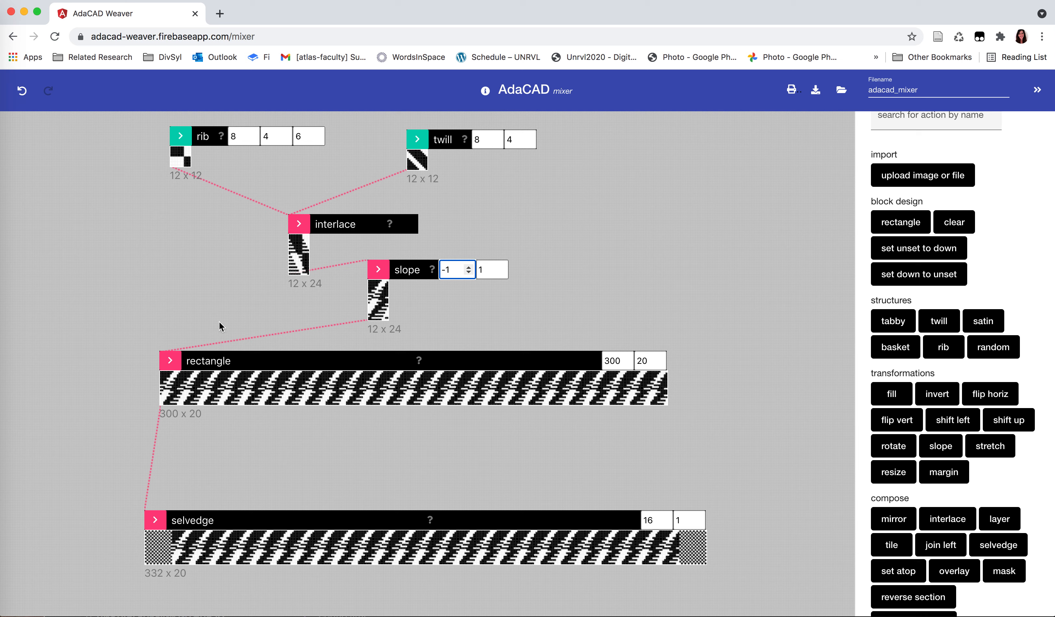
Disconnect the slope from the rectangle, and delete the interlace and slope operations.
left_click(169, 360)
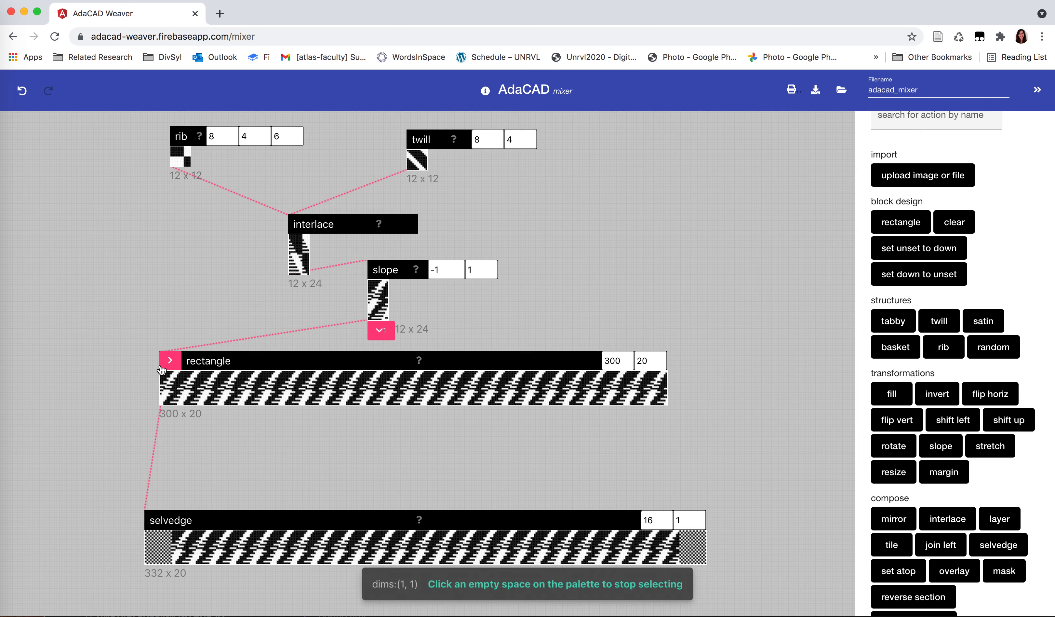
left_click(379, 325)
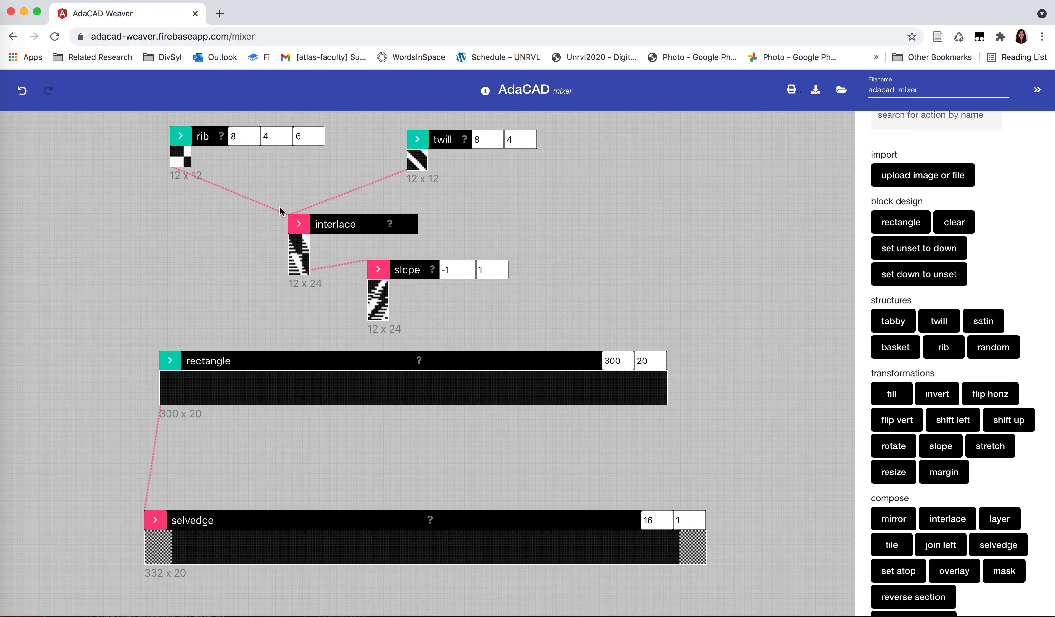
left_click(336, 284)
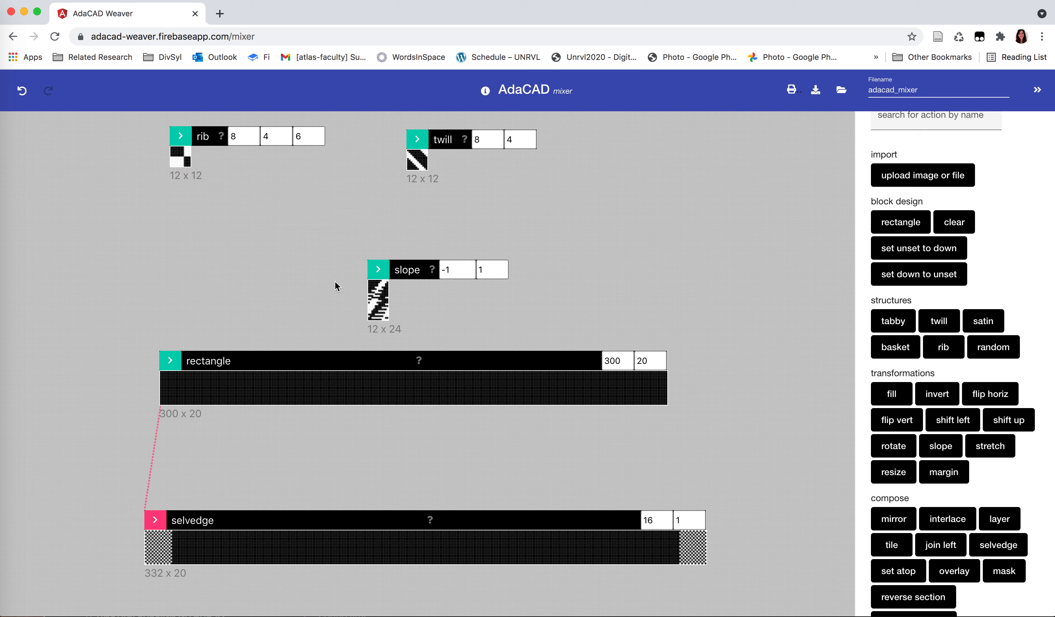
mouse_move(376, 324)
left_click(413, 329)
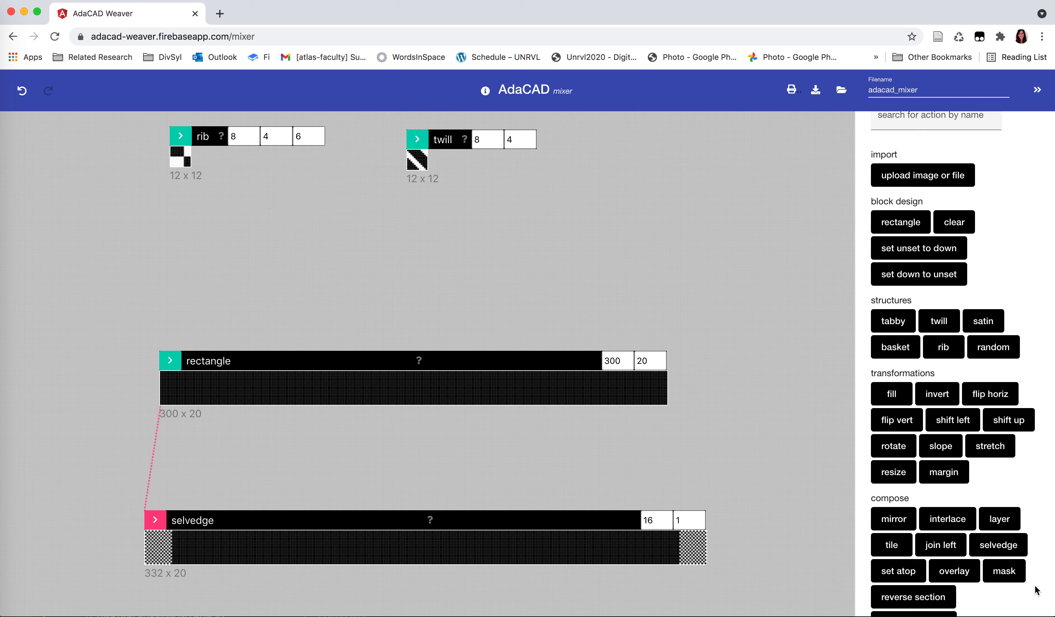
Add a layer operation below the rib and twill and connect both drafts as its inputs.
left_click(1000, 519)
left_click_drag(496, 380, 351, 264)
left_click(292, 258)
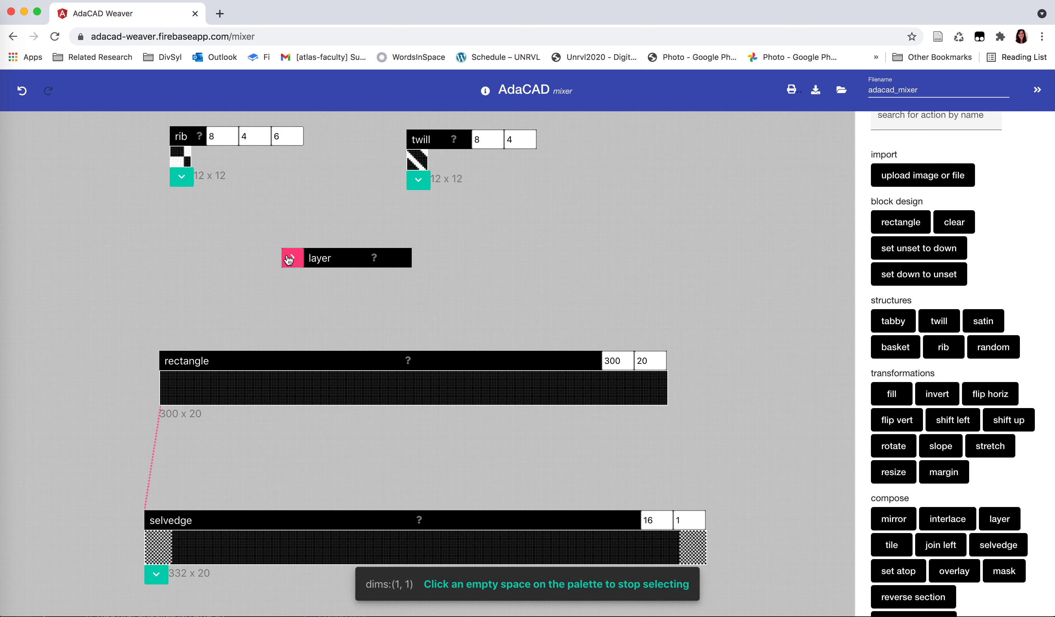
left_click(182, 179)
left_click(292, 258)
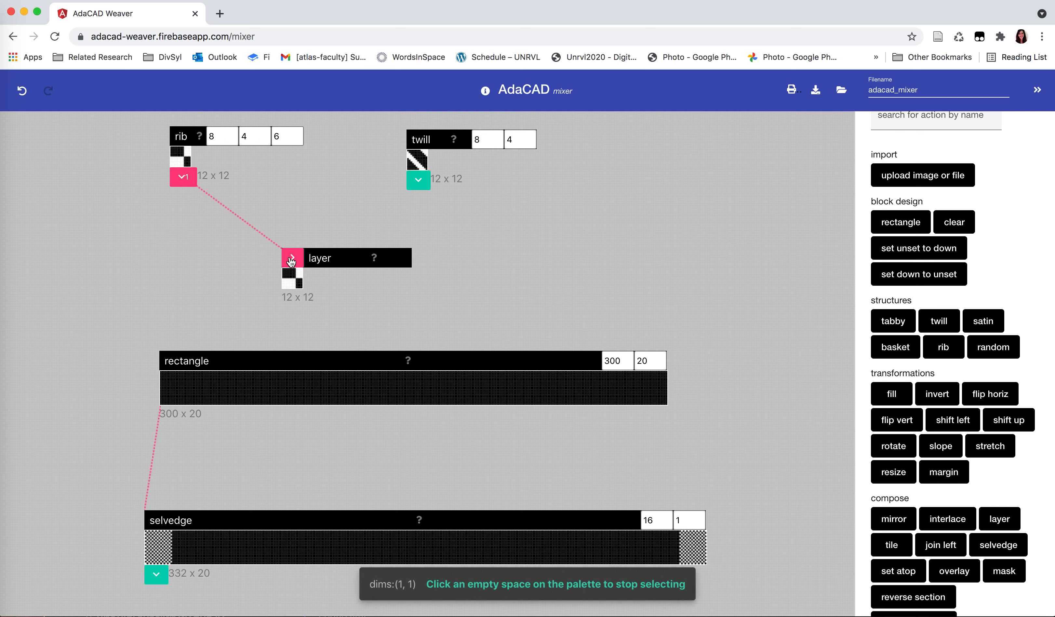
left_click(420, 181)
mouse_move(298, 288)
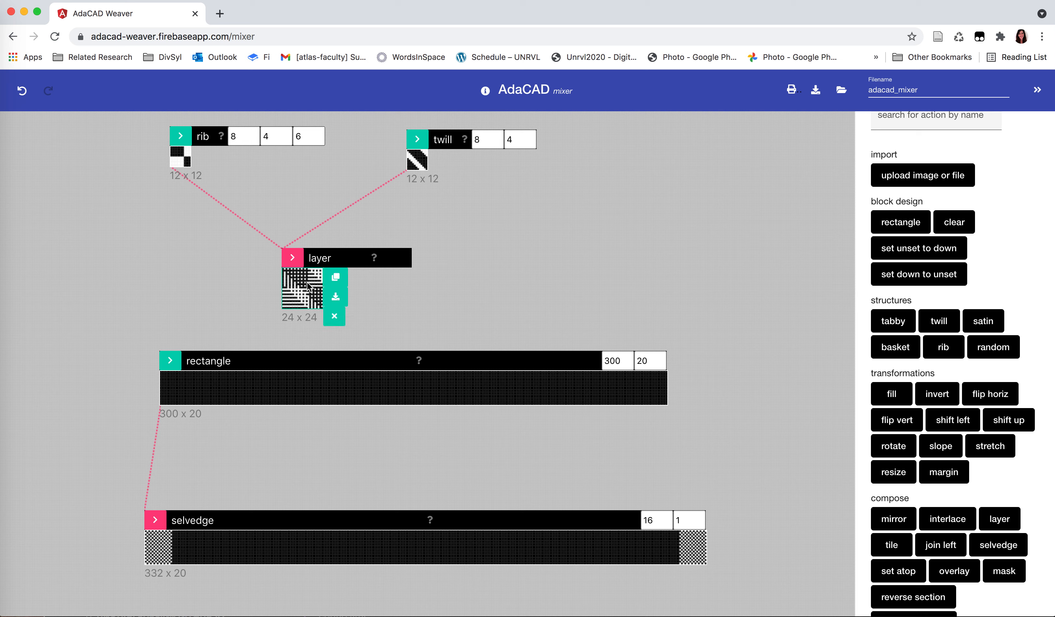
Use the layer draft as the rectangle's input, and set the selvedge's first parameter to 17.
left_click(171, 361)
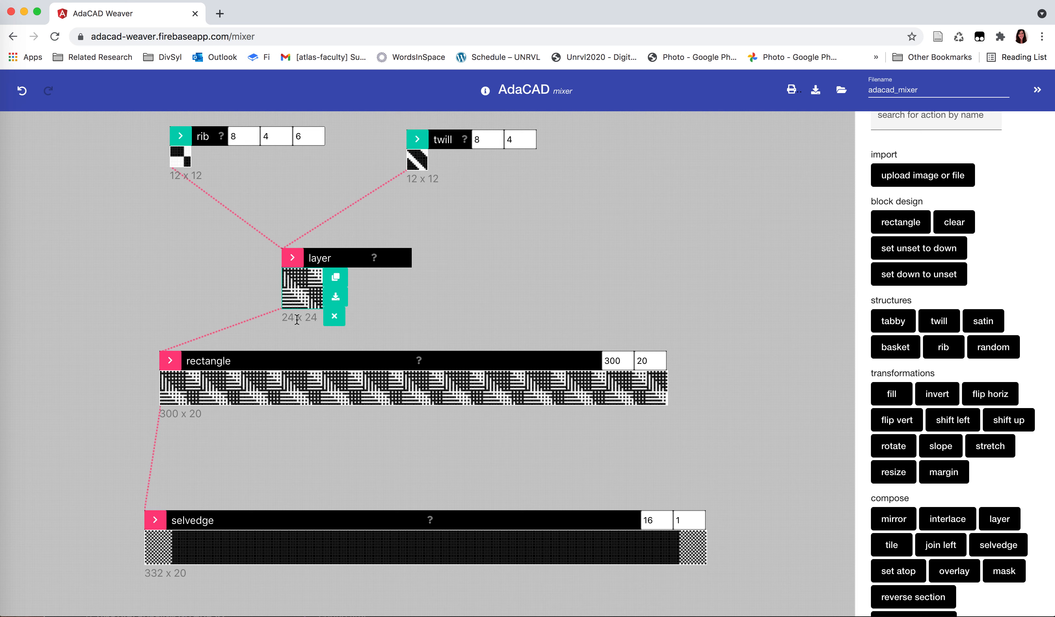
mouse_move(403, 417)
left_click(669, 517)
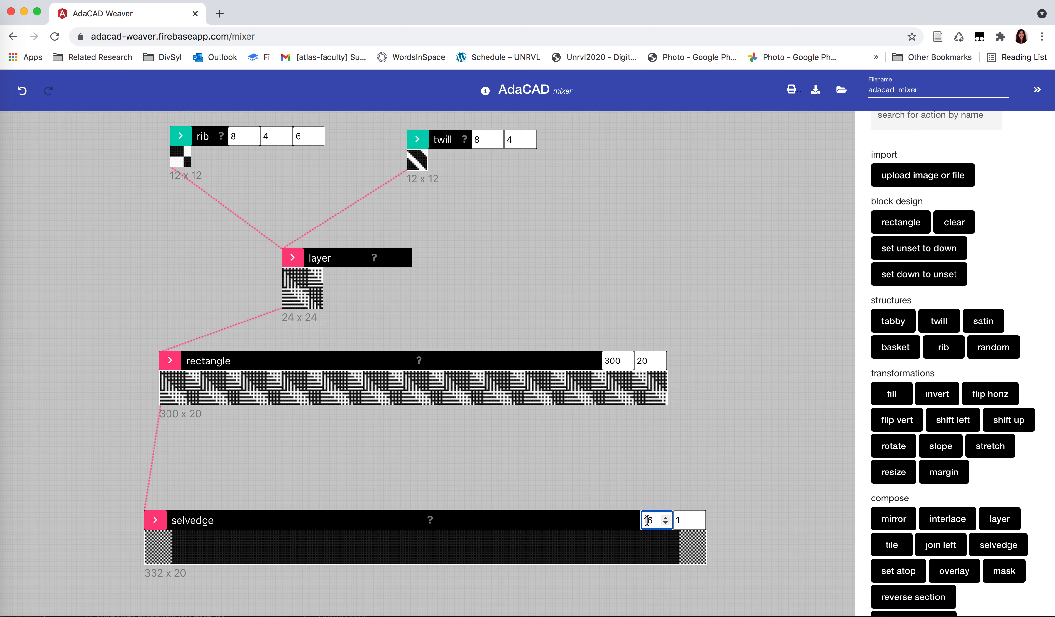
mouse_move(511, 536)
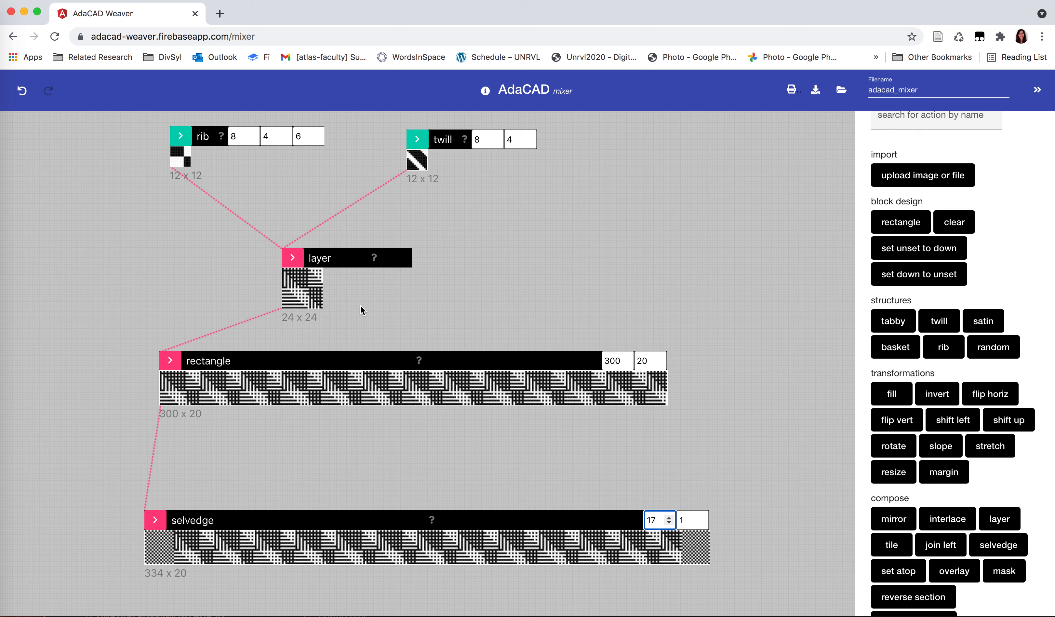
mouse_move(180, 150)
mouse_move(444, 163)
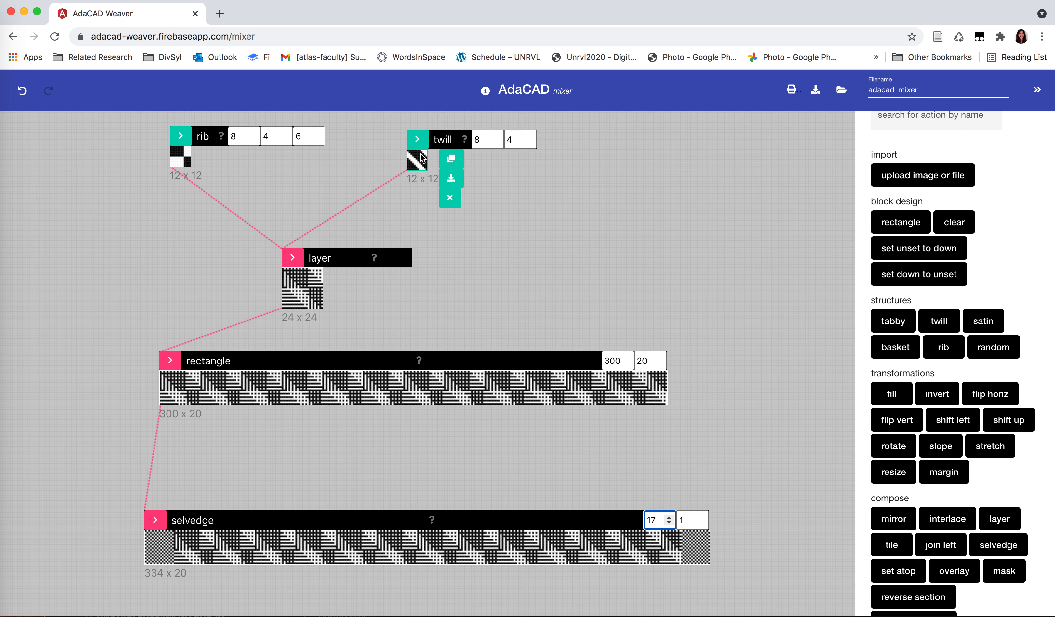
Download the selvedge draft as a JPG image.
scroll(386, 490, "down", 2)
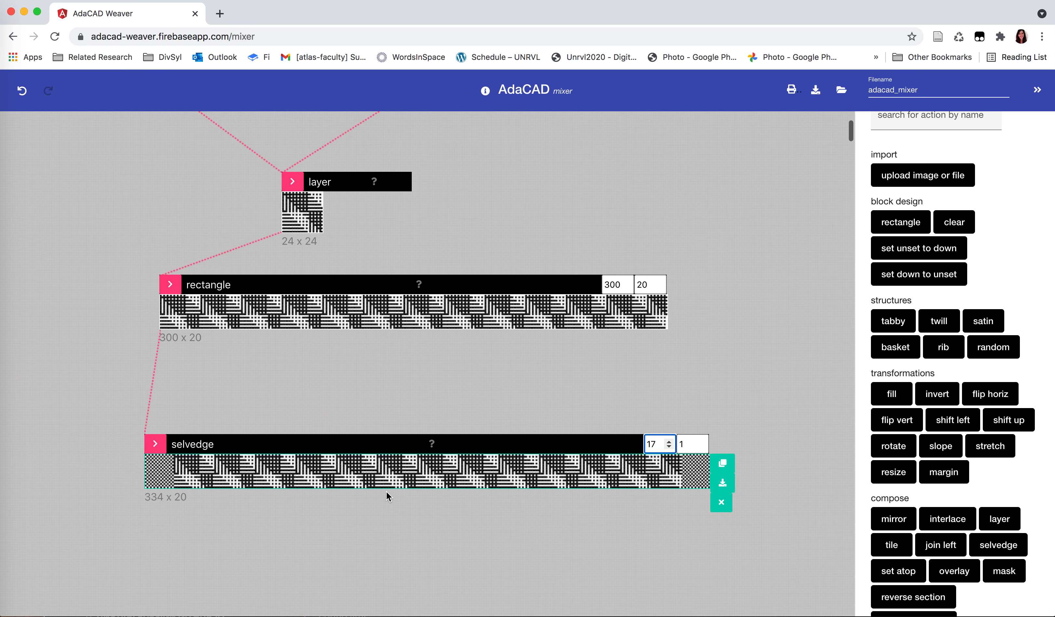
scroll(385, 490, "up", 1)
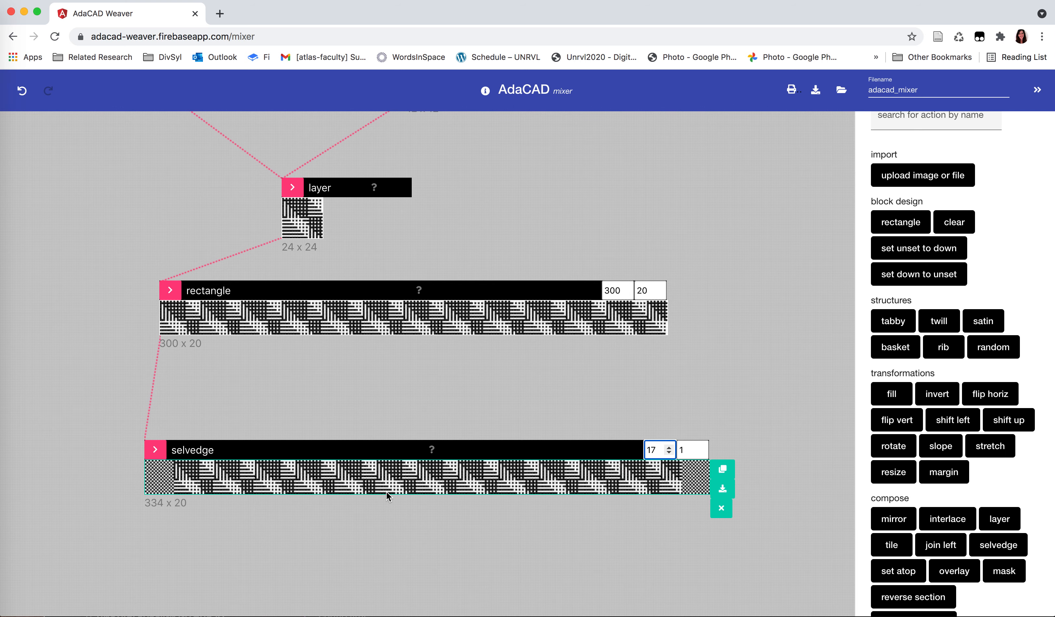
left_click(727, 484)
left_click(739, 400)
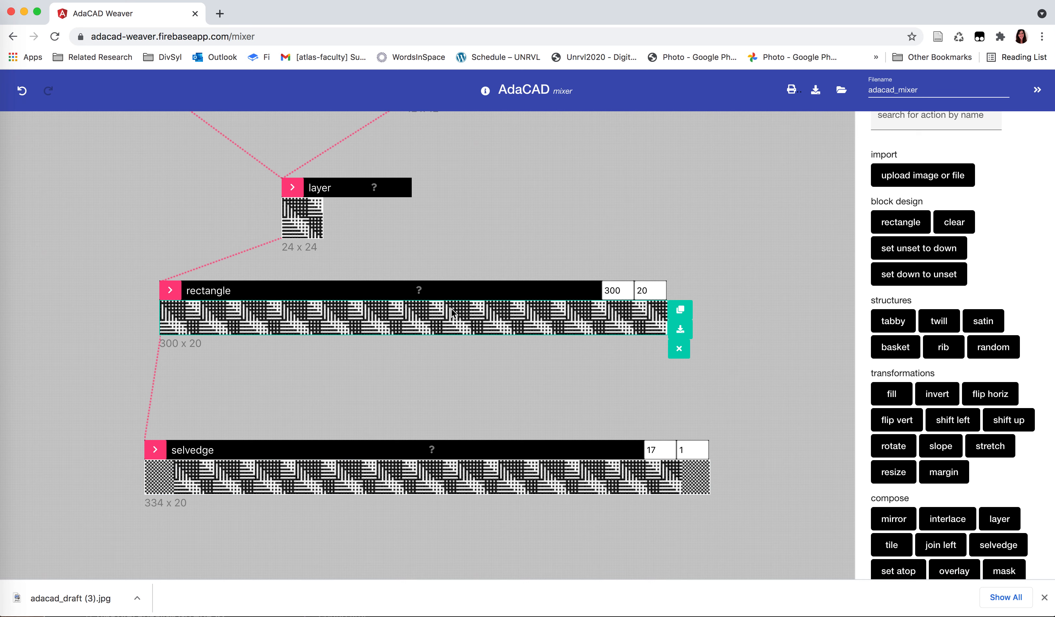
scroll(451, 308, "up", 5)
scroll(451, 308, "down", 3)
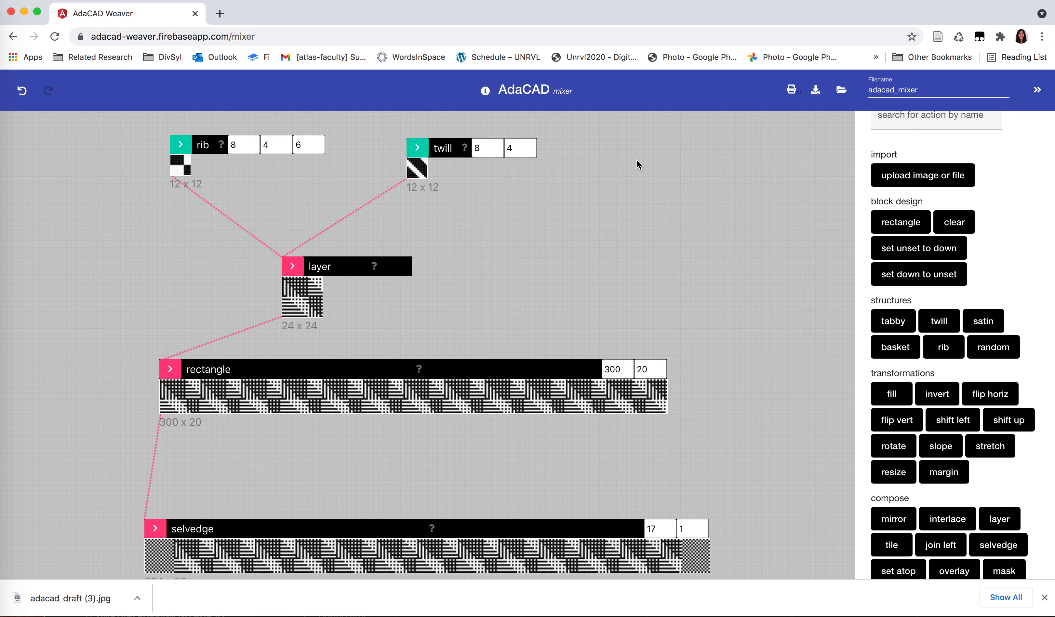
scroll(824, 178, "up", 3)
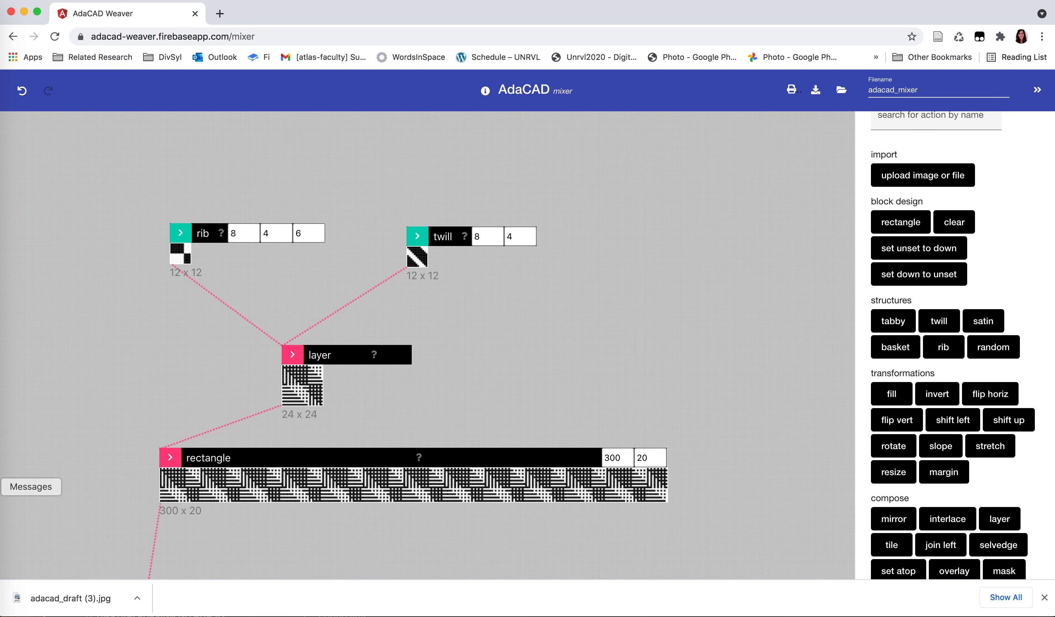